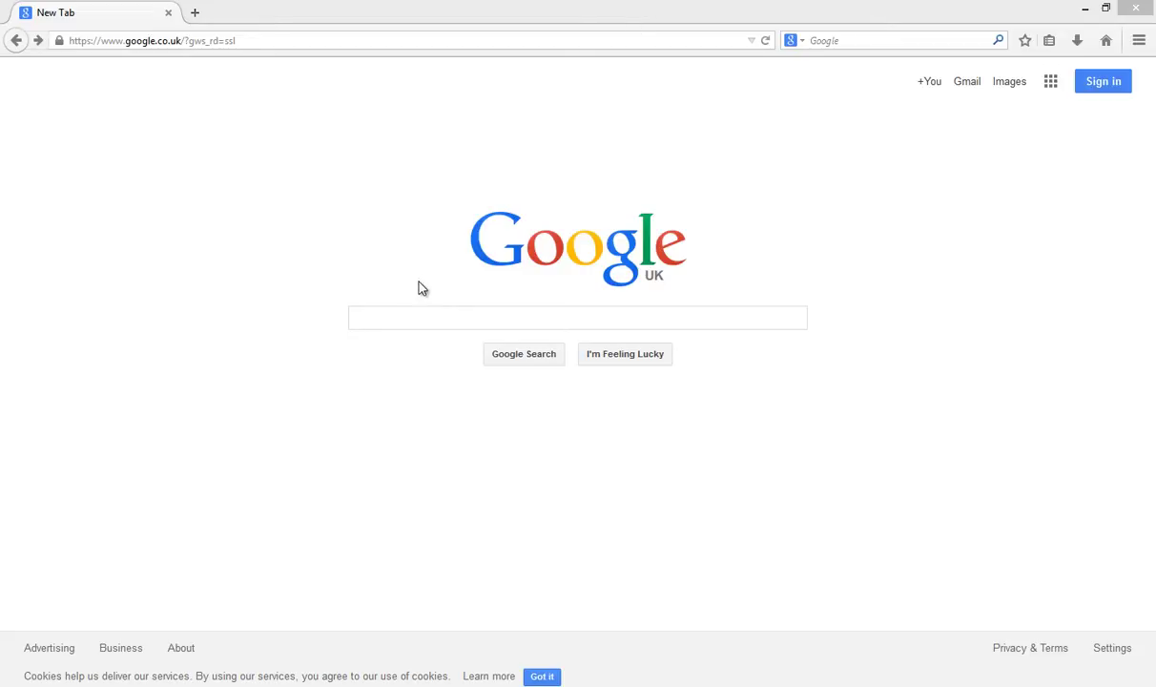
# - Search Google for namecheap and open the Namecheap website from the organic results
pyautogui.click(408, 319)
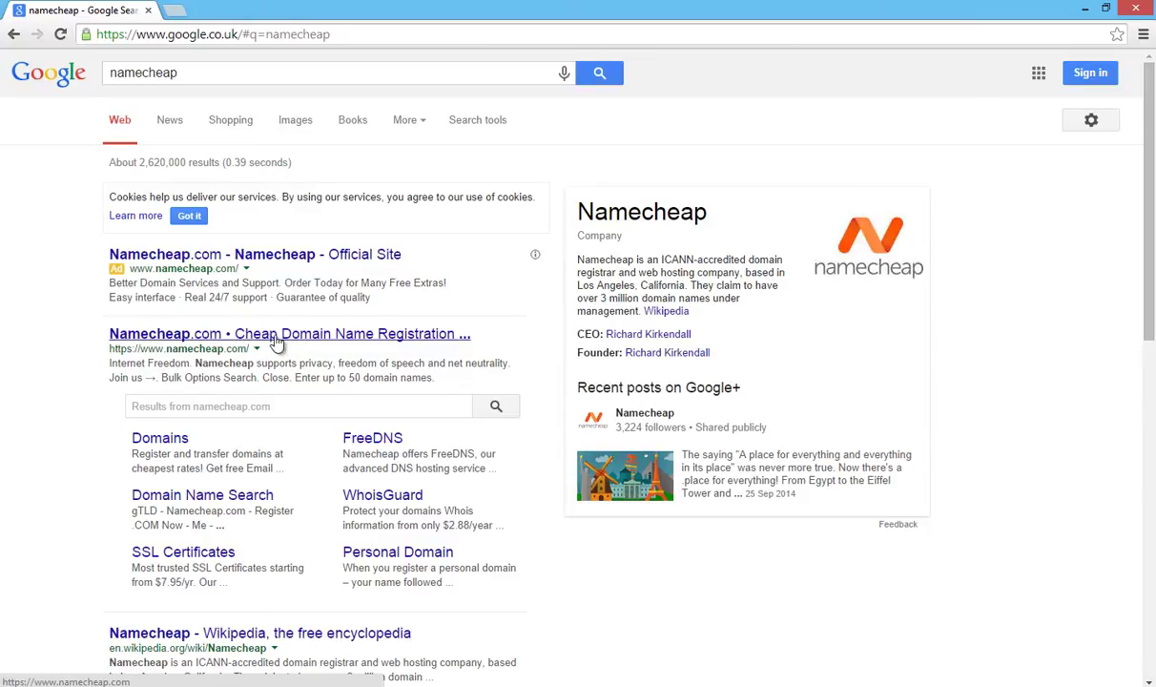
pyautogui.click(256, 334)
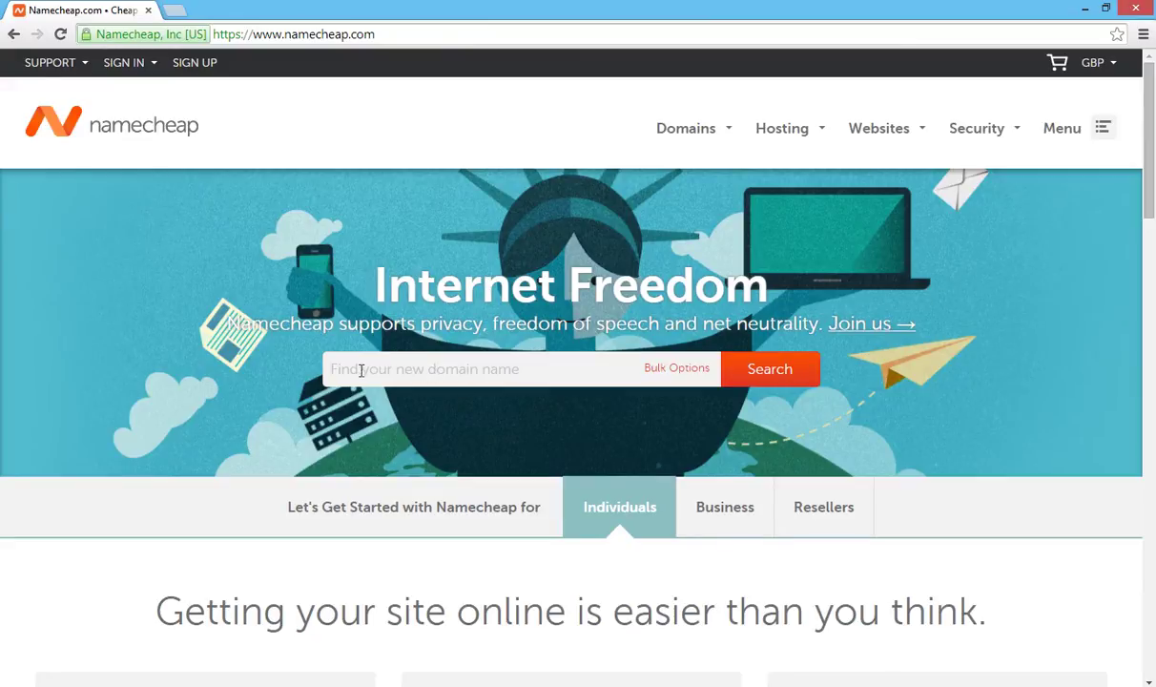
# - Search Namecheap for the domain name buildawordpresswebsite
pyautogui.click(439, 372)
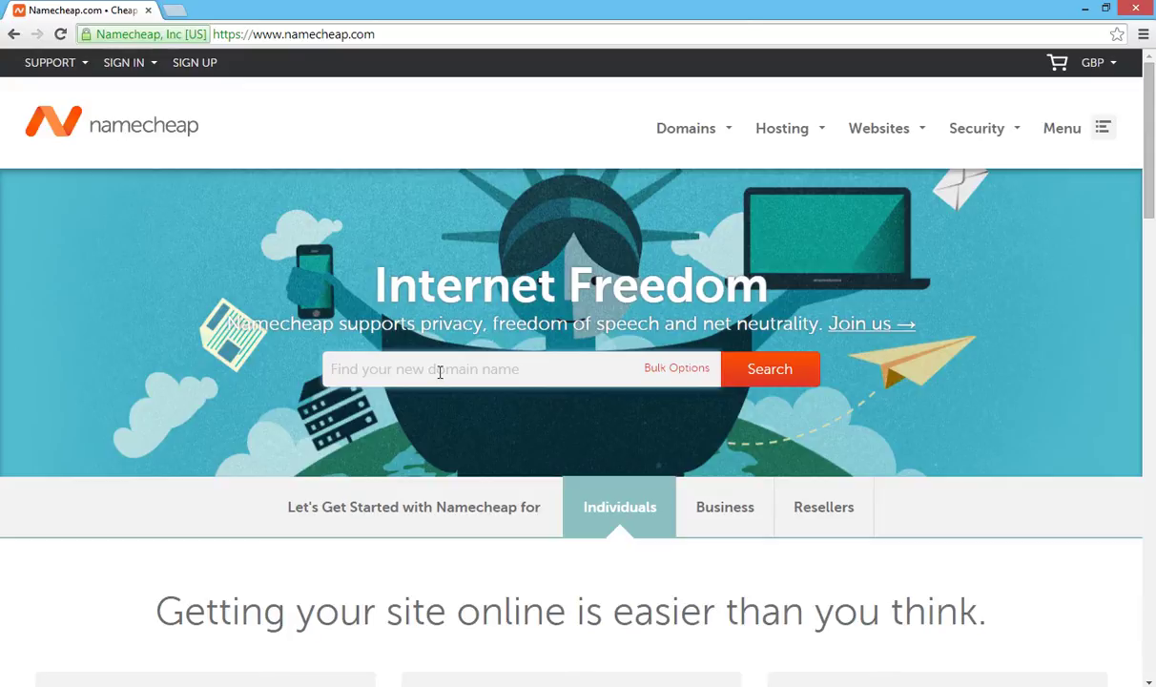
pyautogui.write('buildawordpresswebsite')
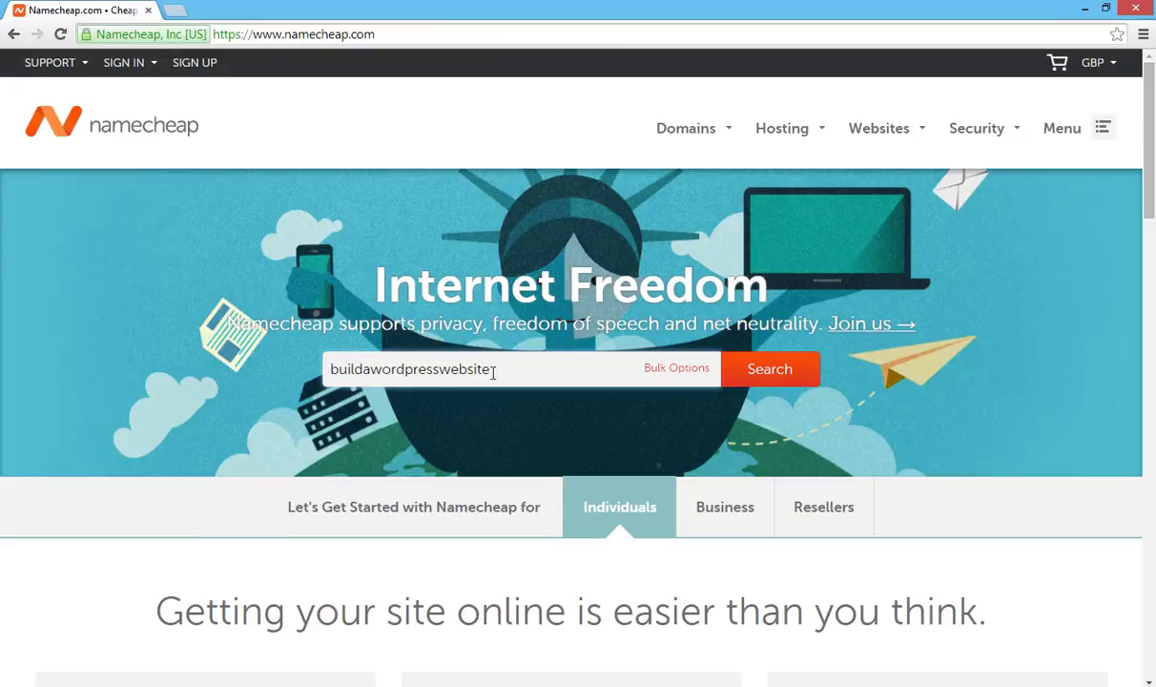
pyautogui.moveTo(492, 372); pyautogui.dragTo(329, 369)
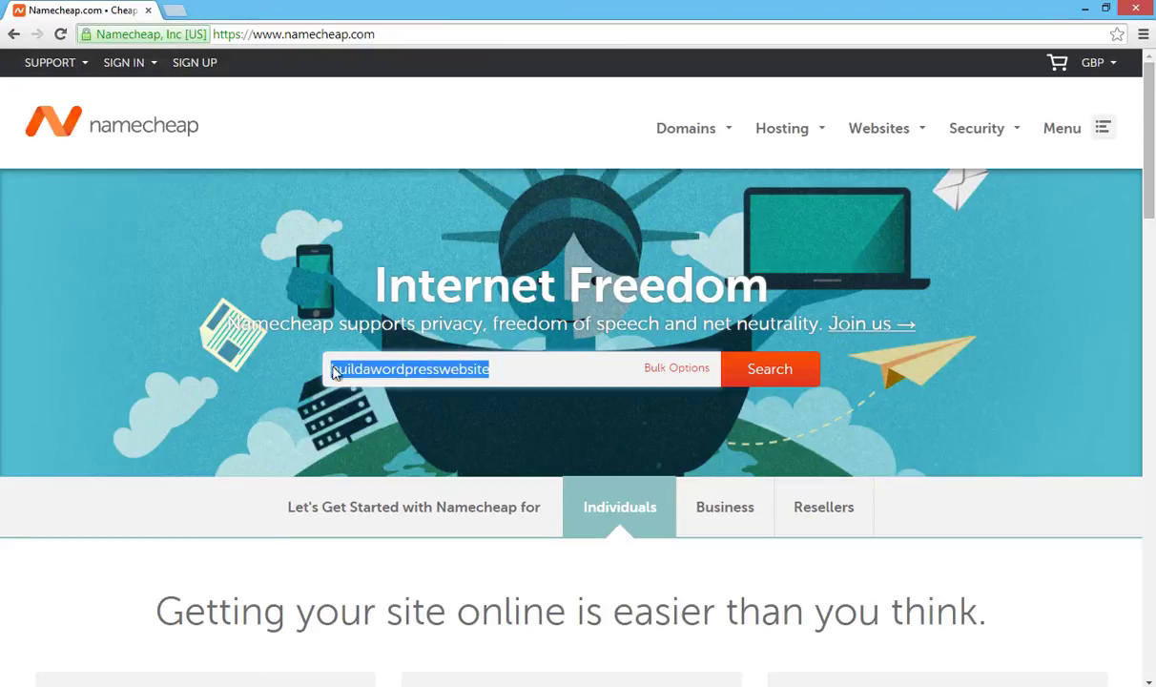
pyautogui.click(511, 372)
pyautogui.click(774, 368)
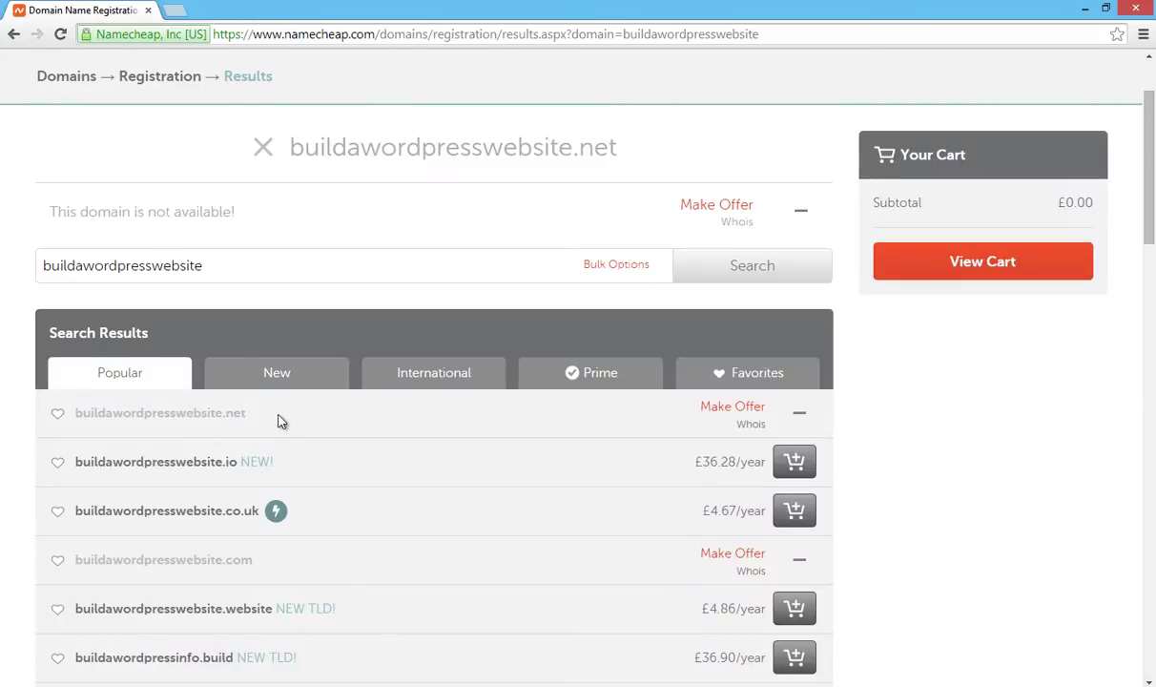
# - Add the domain buildawordpresswebsite.co.uk from the search results to the cart
pyautogui.scroll(-1, 304, 414)
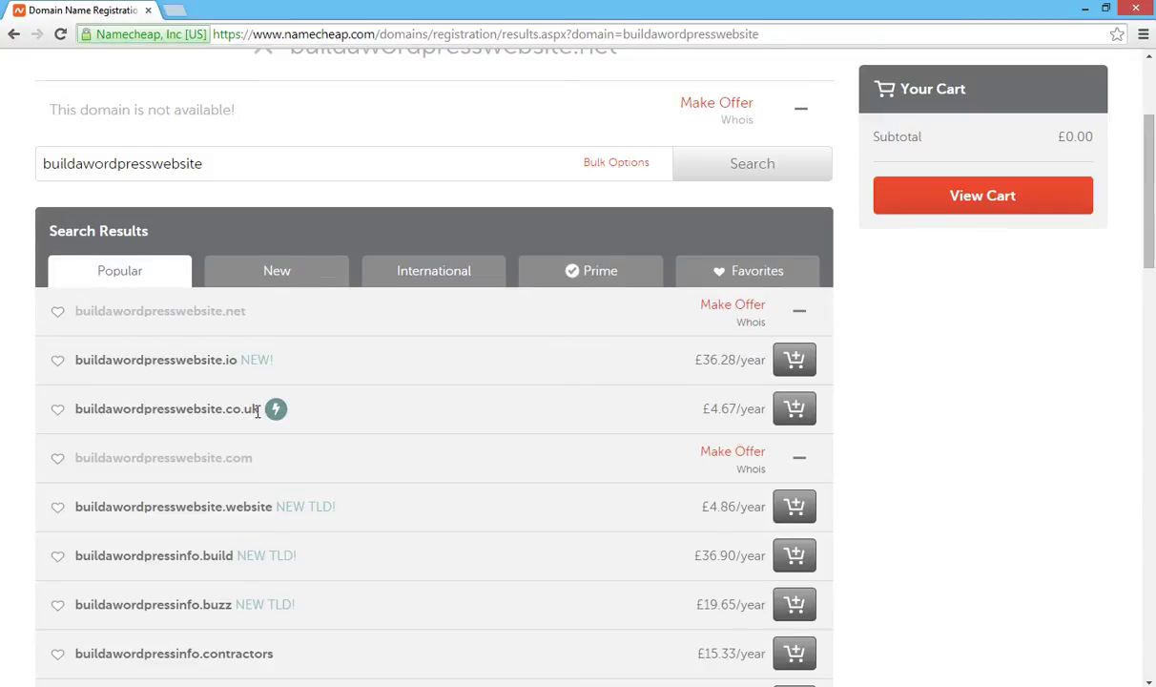
pyautogui.moveTo(256, 412); pyautogui.dragTo(74, 413)
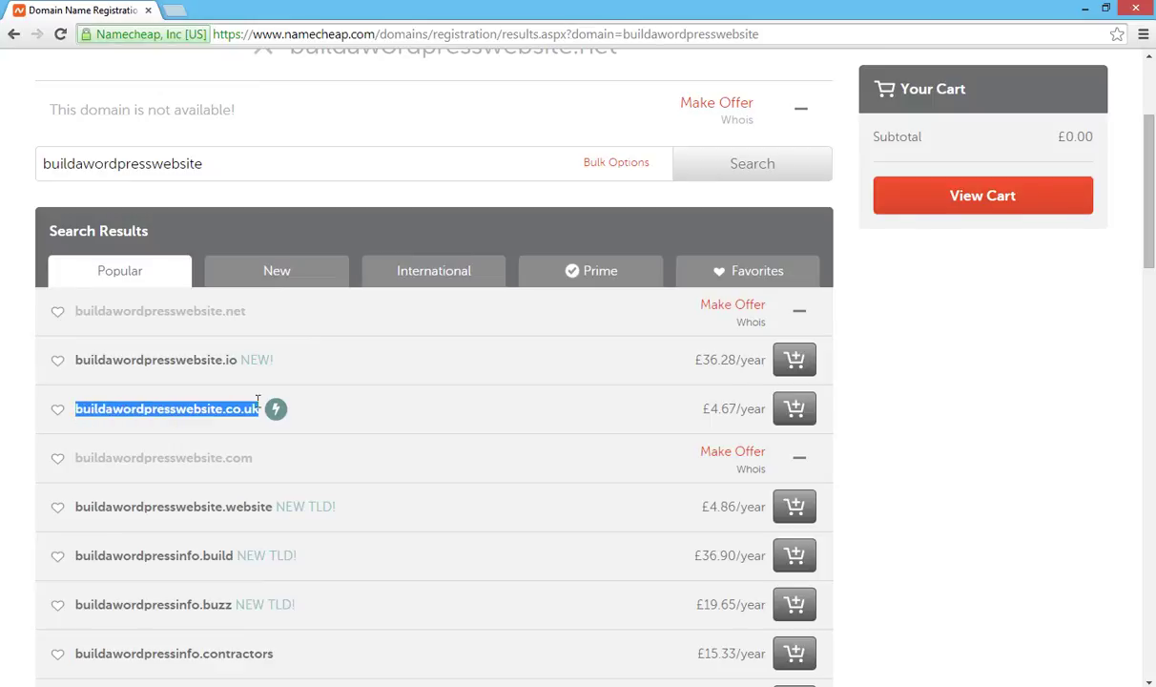
pyautogui.click(435, 410)
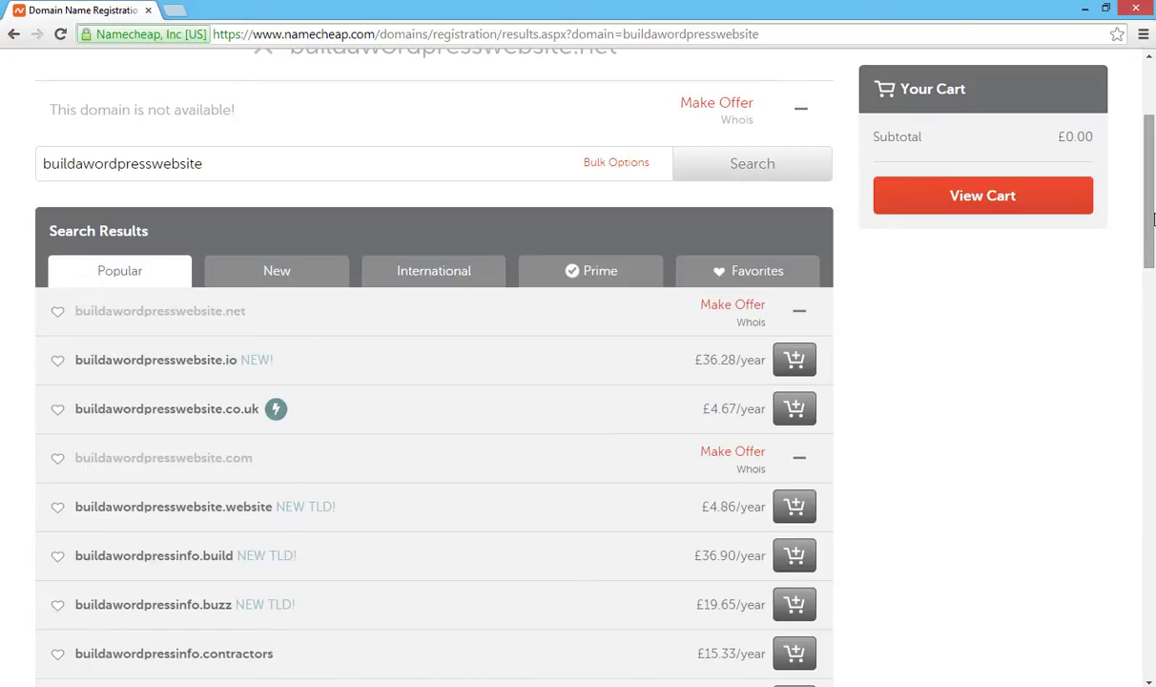
pyautogui.scroll(1, 1143, 258)
pyautogui.scroll(-2, 1149, 253)
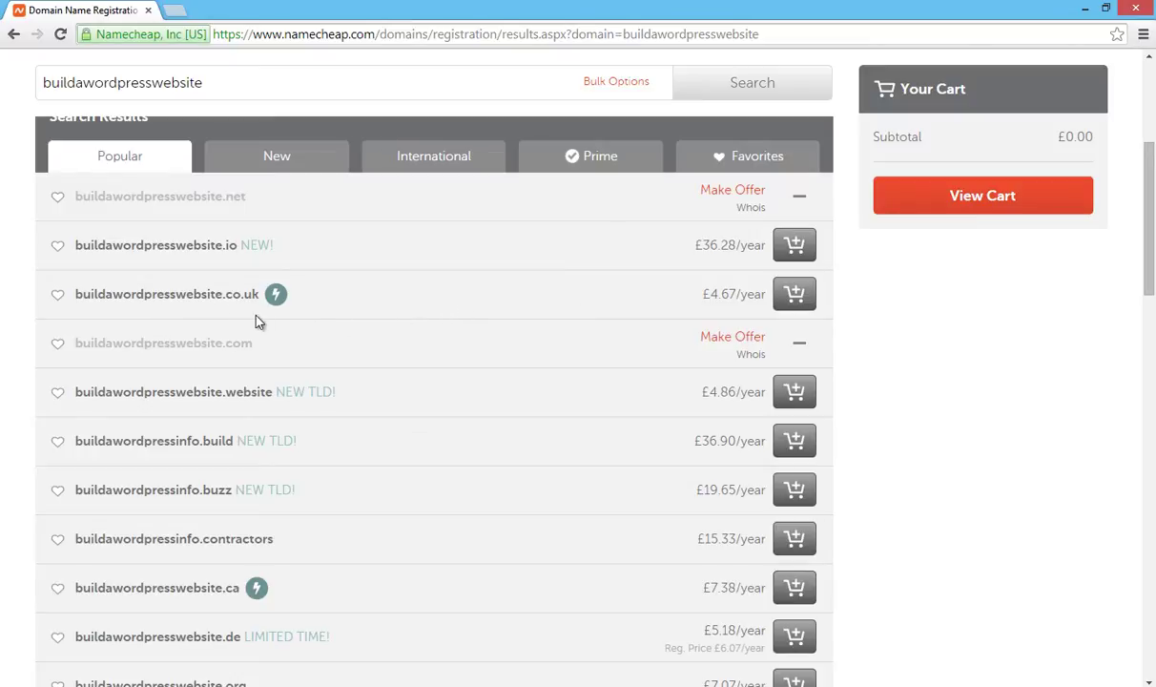
pyautogui.moveTo(77, 297); pyautogui.dragTo(245, 301)
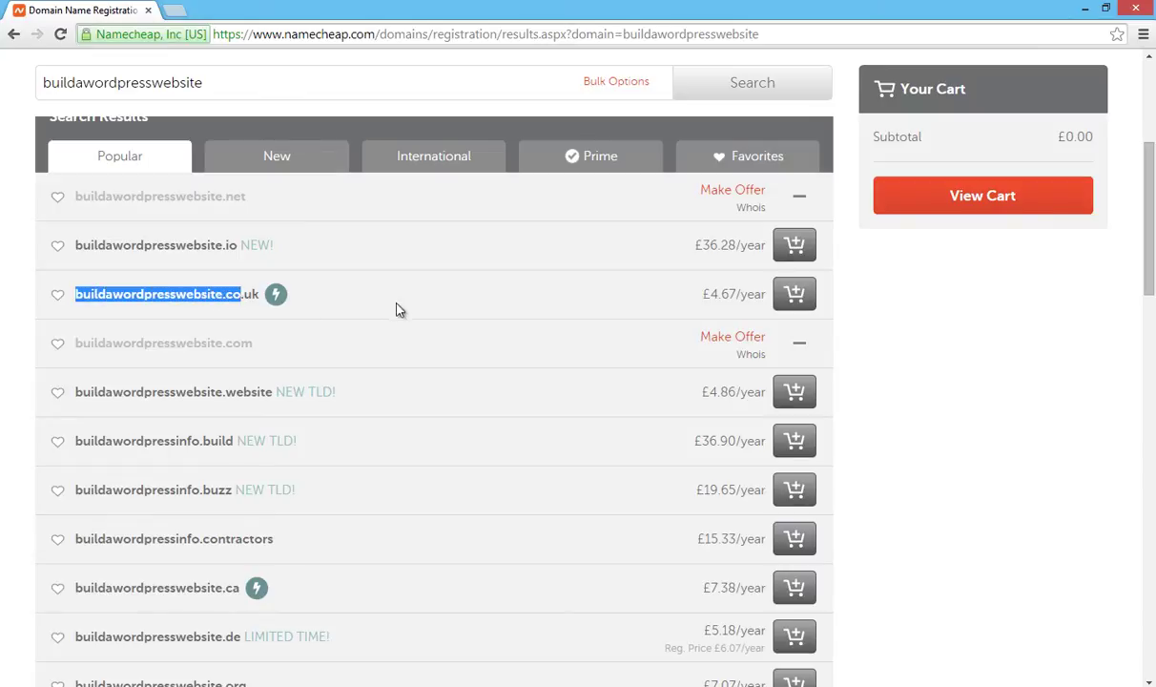
pyautogui.click(449, 305)
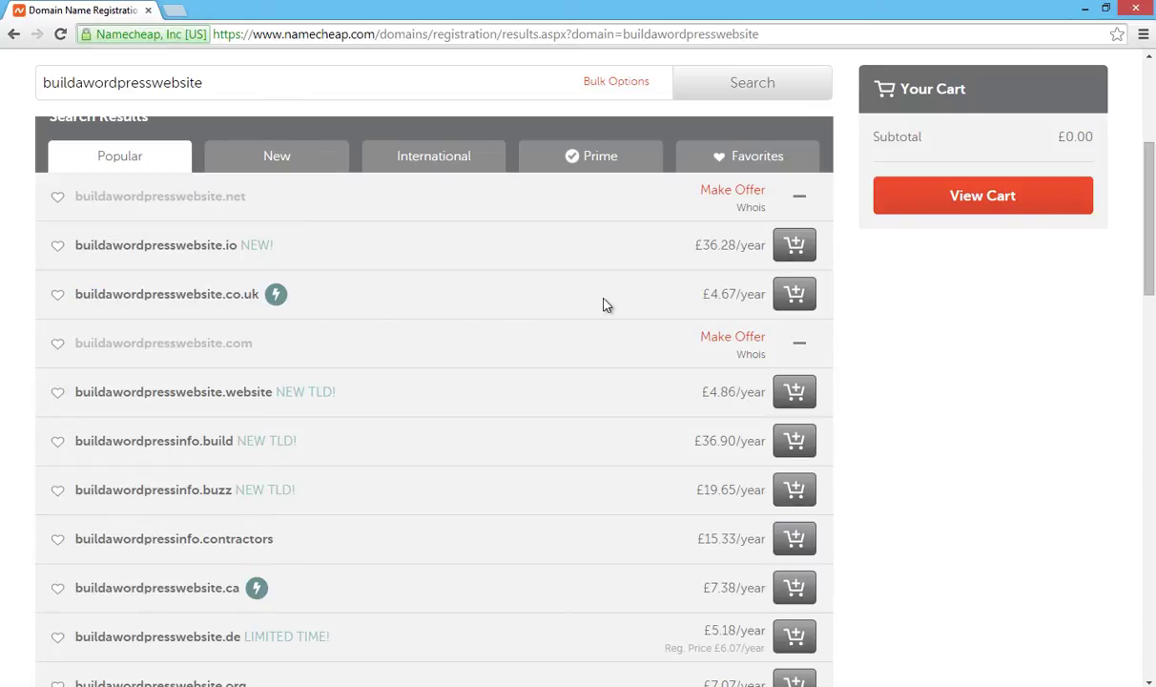
pyautogui.click(799, 301)
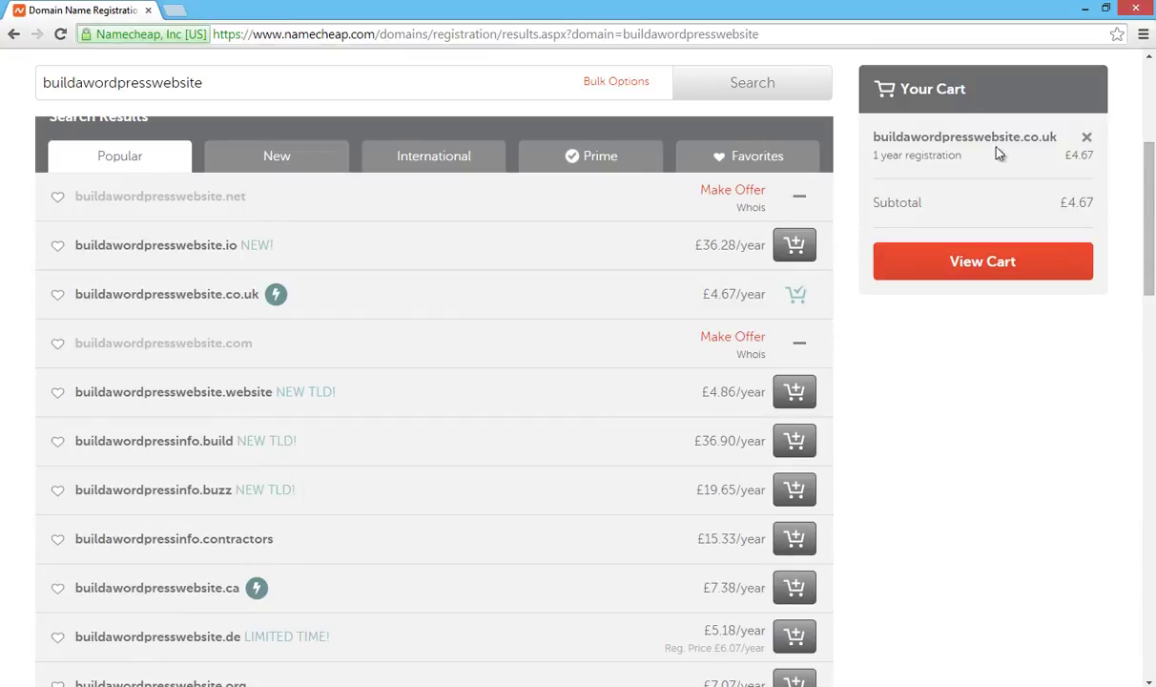
# - Open the Shared Hosting page and bring up its plan comparison
pyautogui.scroll(3, 801, 199)
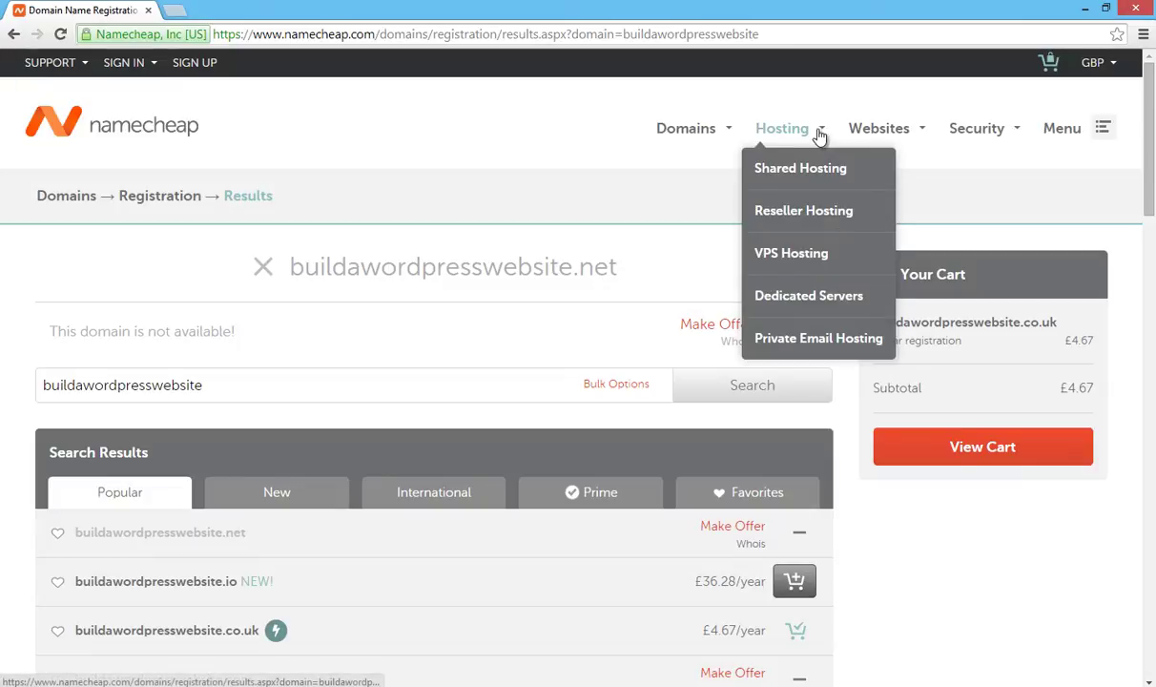
pyautogui.moveTo(821, 140)
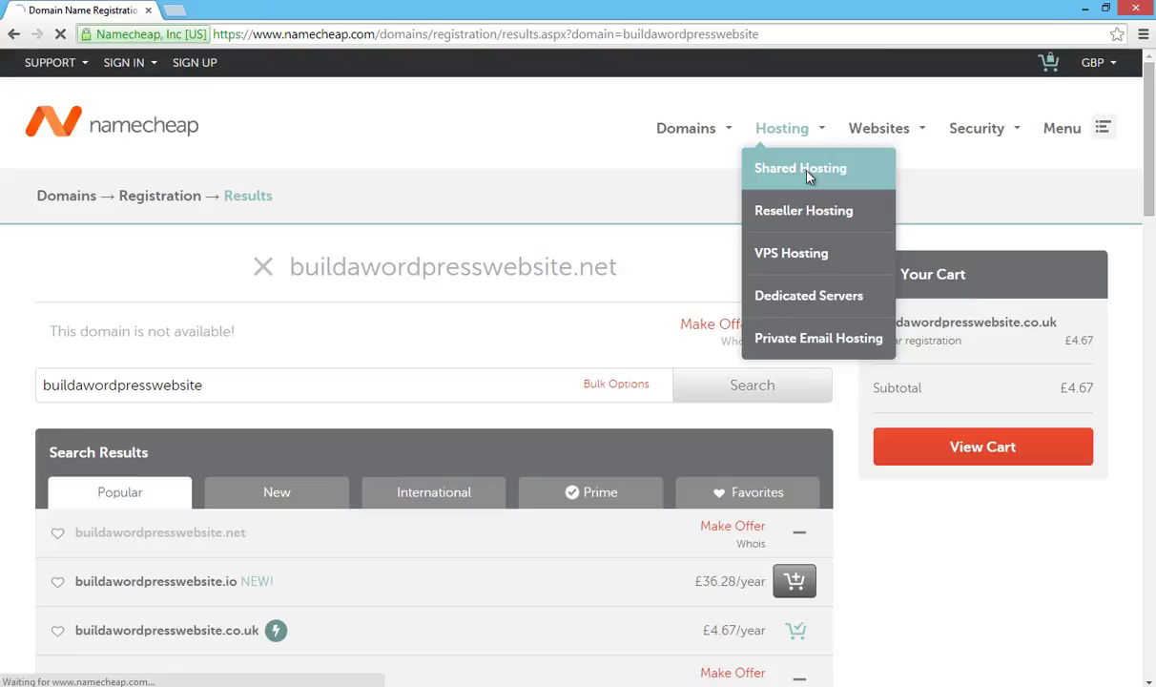
pyautogui.click(808, 177)
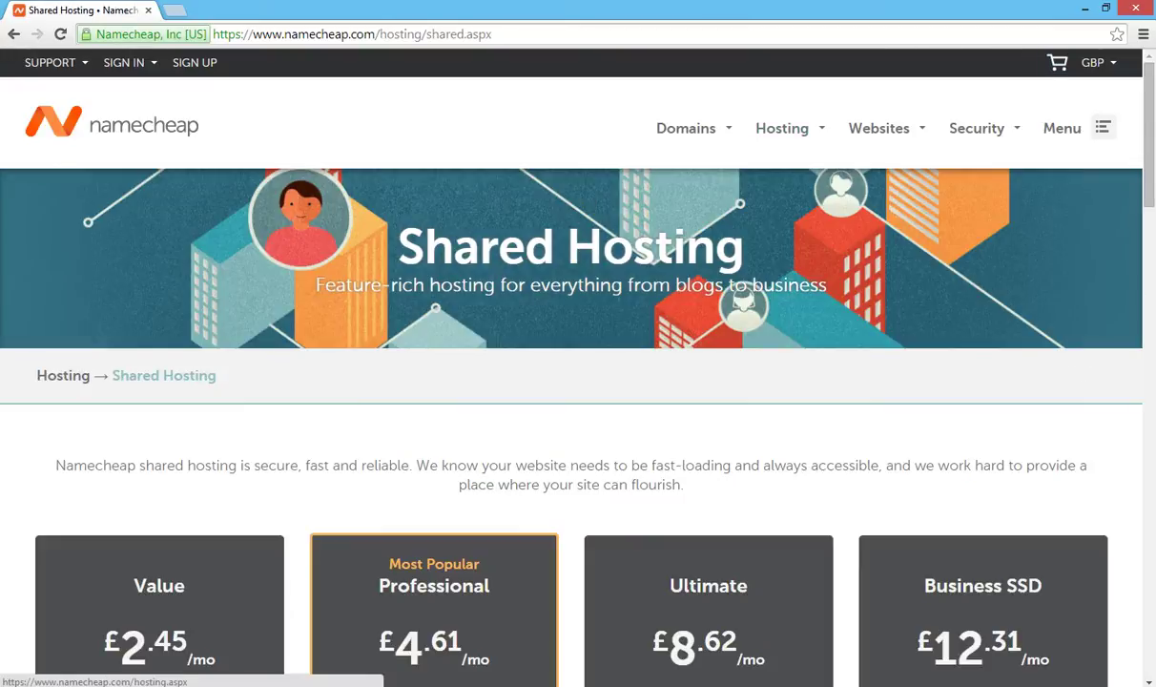
pyautogui.scroll(-4, 588, 201)
pyautogui.scroll(-2, 1050, 304)
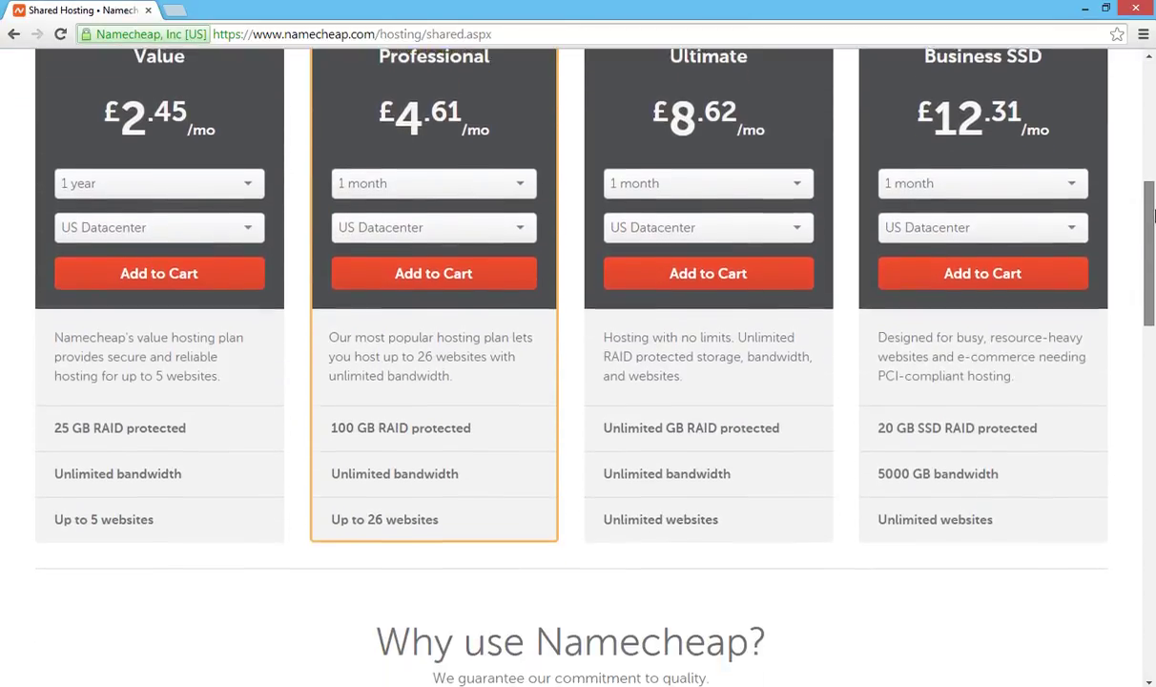
pyautogui.moveTo(1150, 301); pyautogui.dragTo(1150, 268)
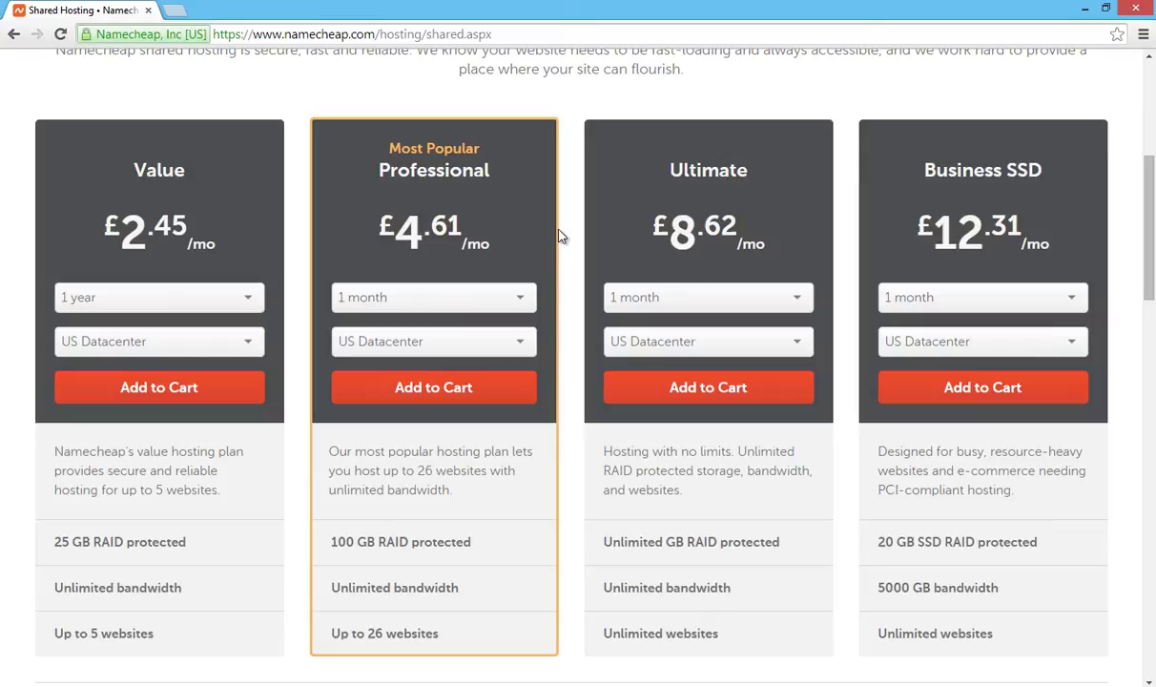
# - Choose the UK Datacenter for the Professional hosting plan, keep the 1 month term and start ordering it
pyautogui.click(482, 341)
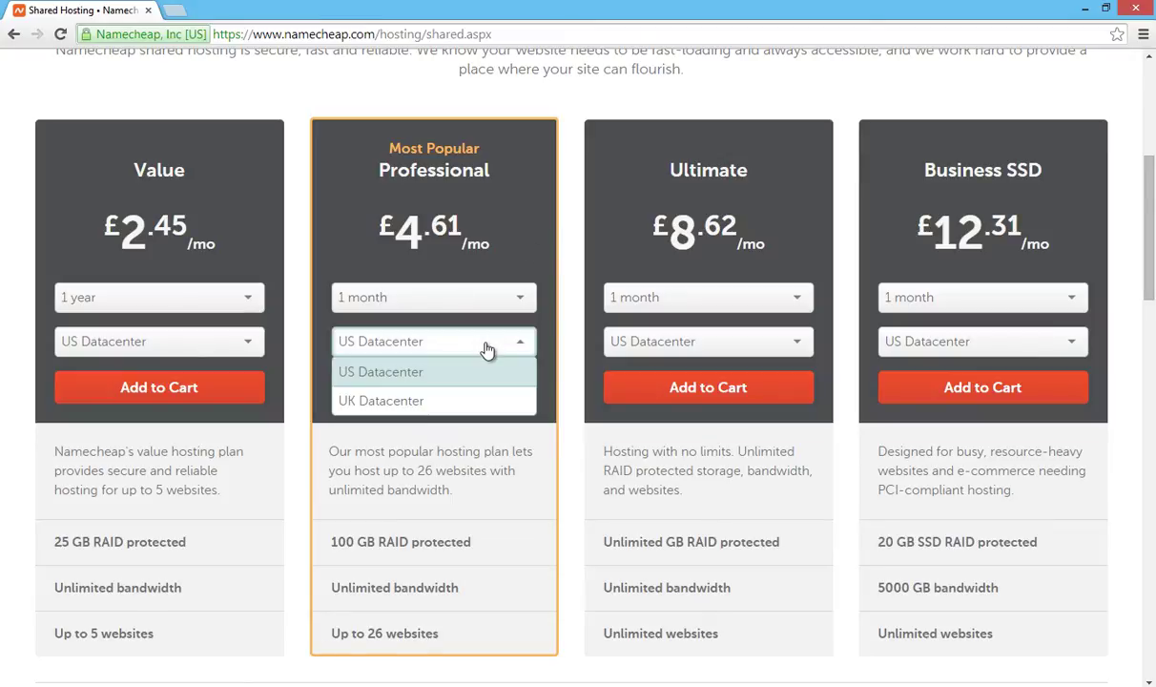
pyautogui.click(425, 400)
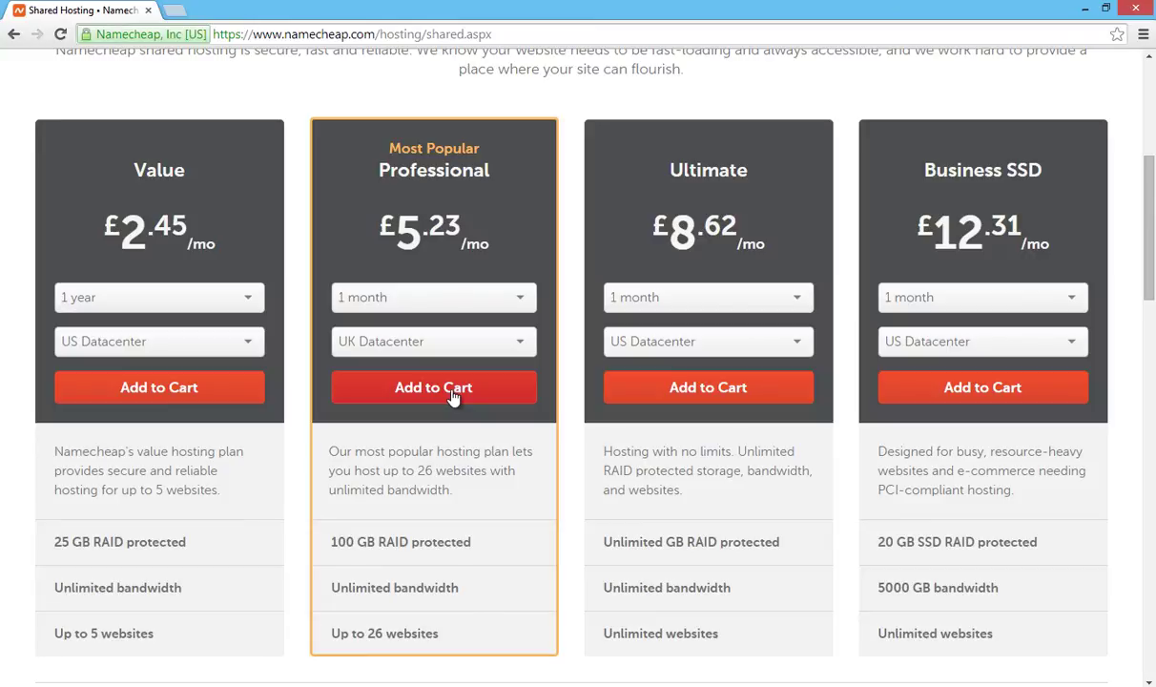
pyautogui.click(434, 347)
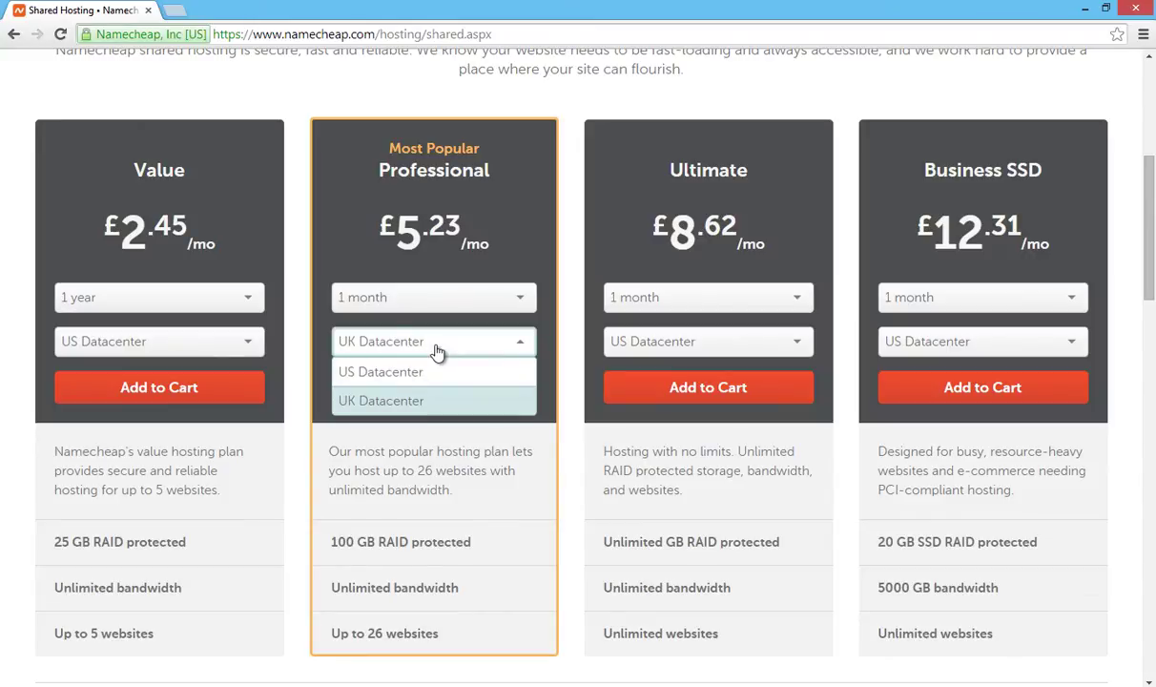
pyautogui.click(437, 349)
pyautogui.click(437, 294)
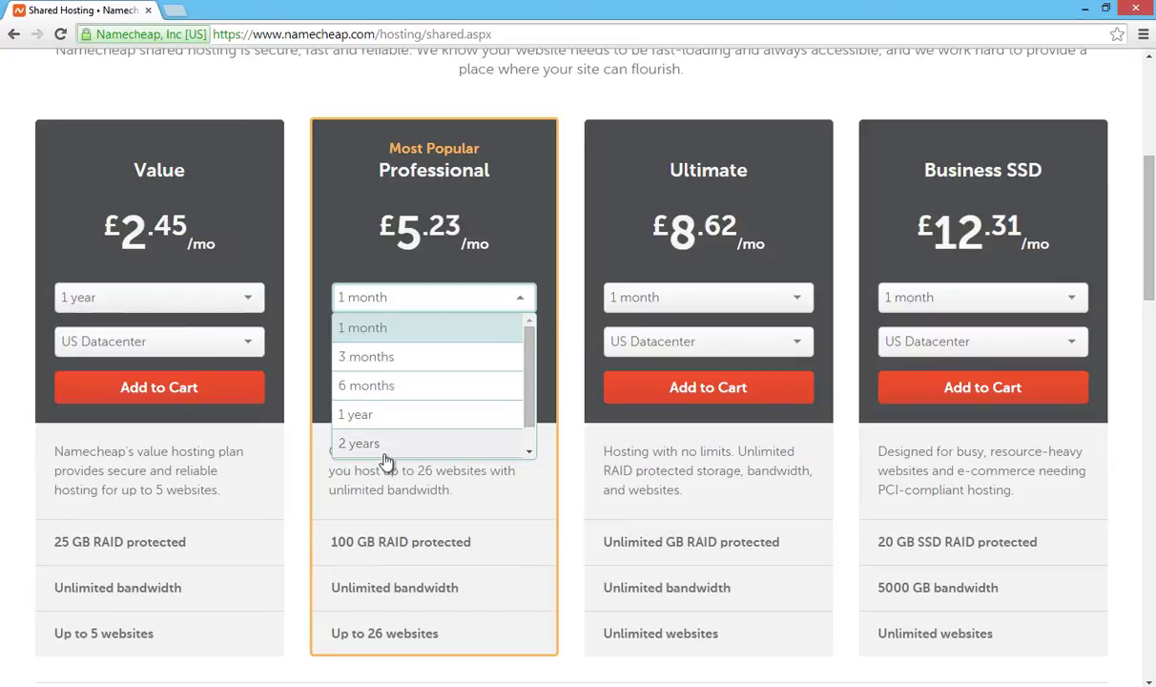
pyautogui.click(509, 229)
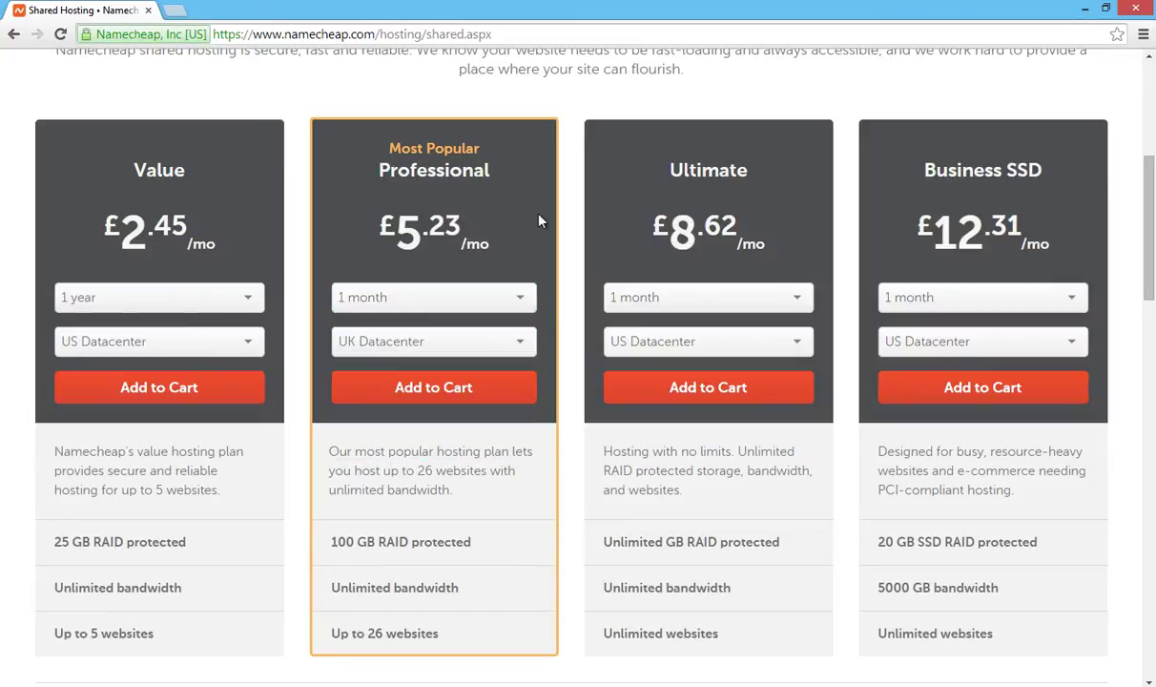
pyautogui.click(434, 389)
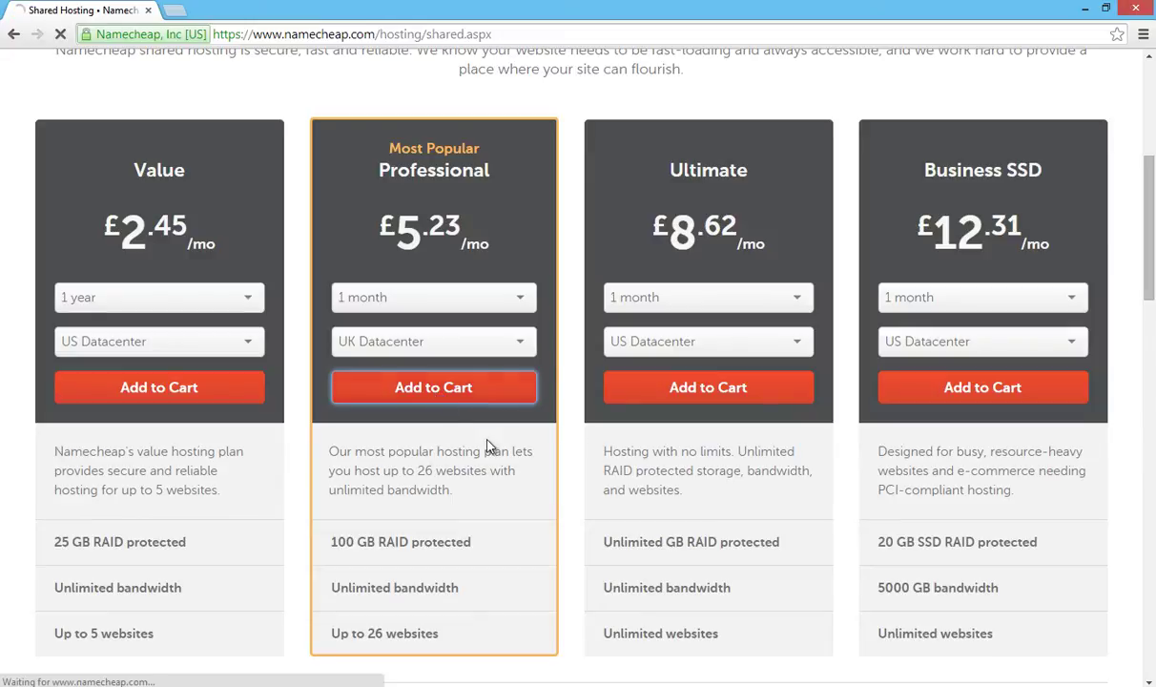
# - Associate the Professional plan with the cart domain buildawordpresswebsite.co.uk and continue through the plan options to the shopping cart
pyautogui.scroll(-3, 1153, 260)
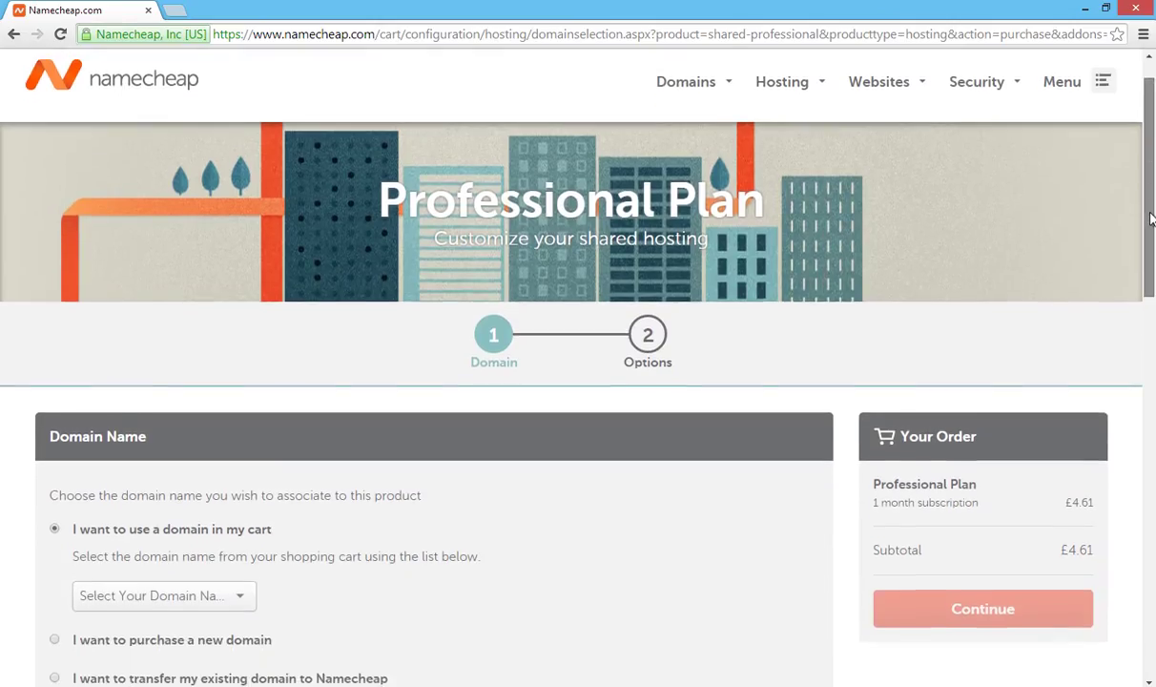
pyautogui.scroll(-2, 1152, 260)
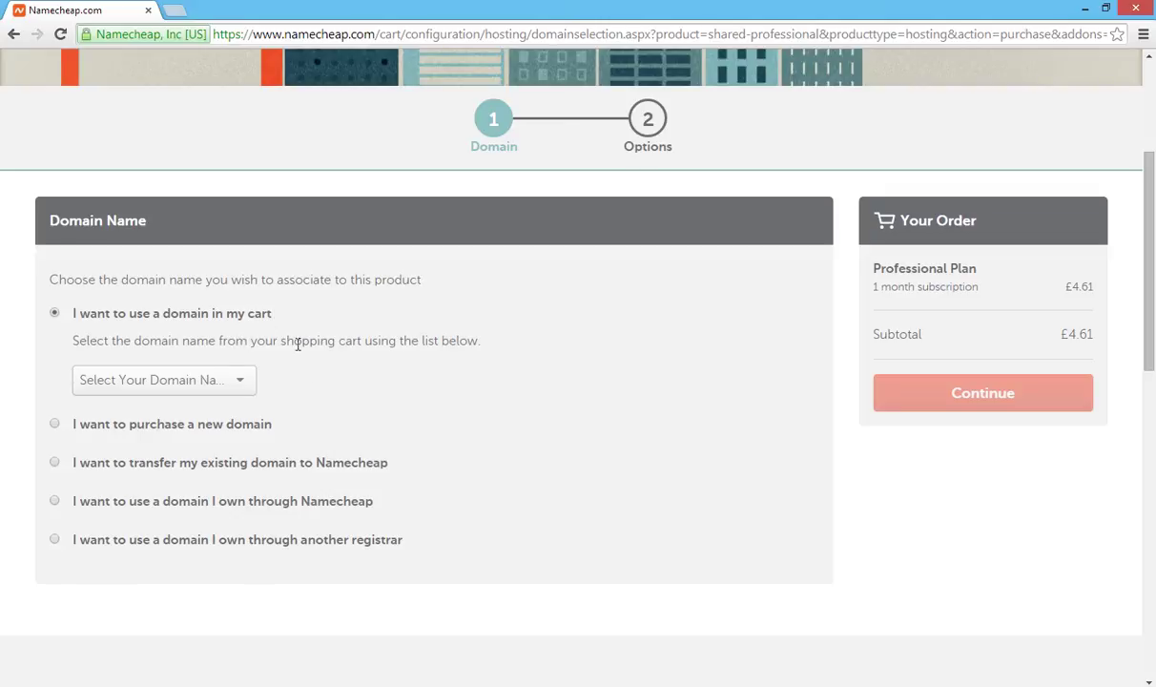
pyautogui.click(245, 386)
pyautogui.click(222, 380)
pyautogui.click(243, 384)
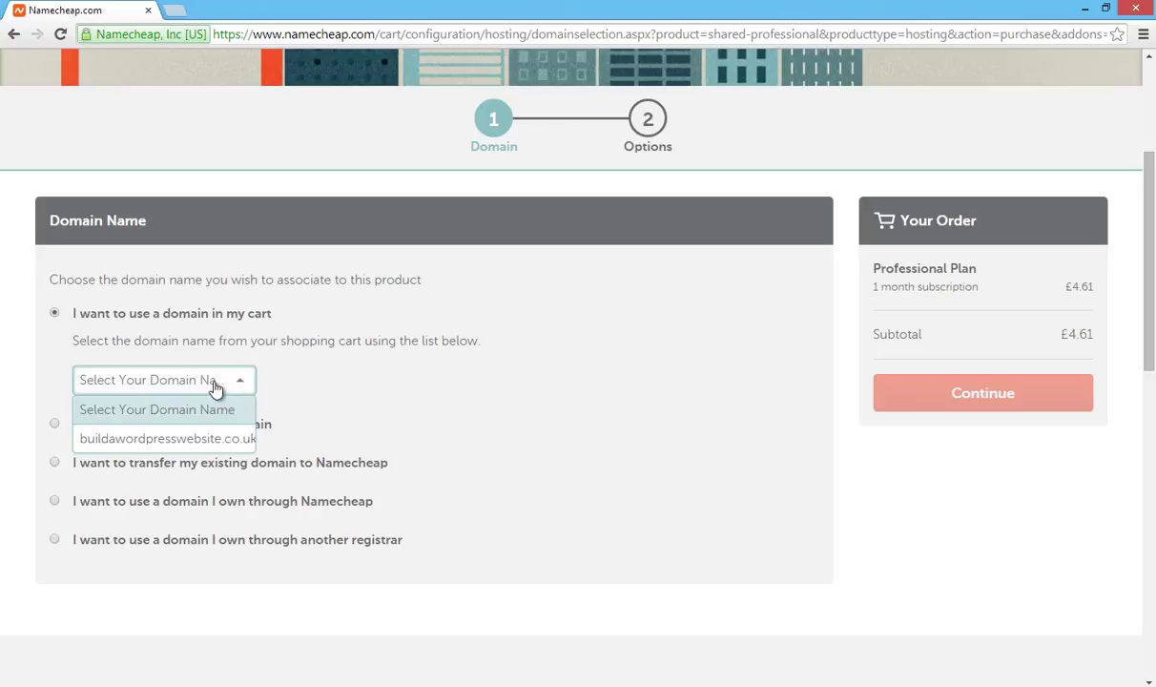
pyautogui.click(202, 437)
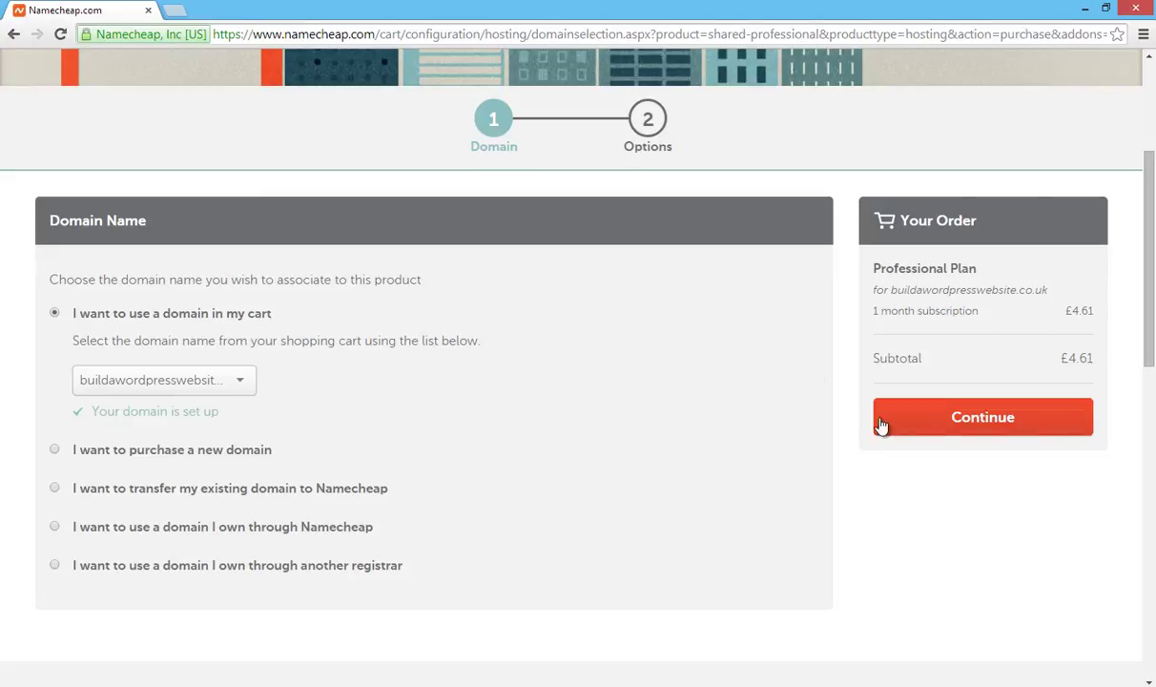
pyautogui.click(967, 422)
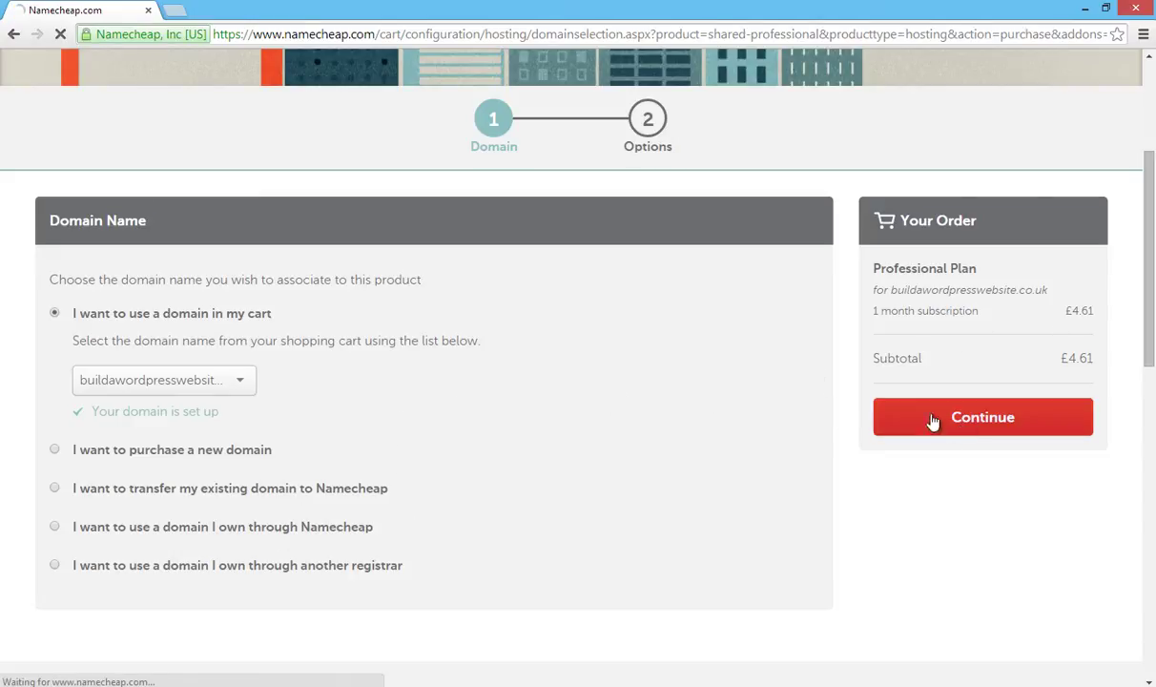
pyautogui.click(181, 518)
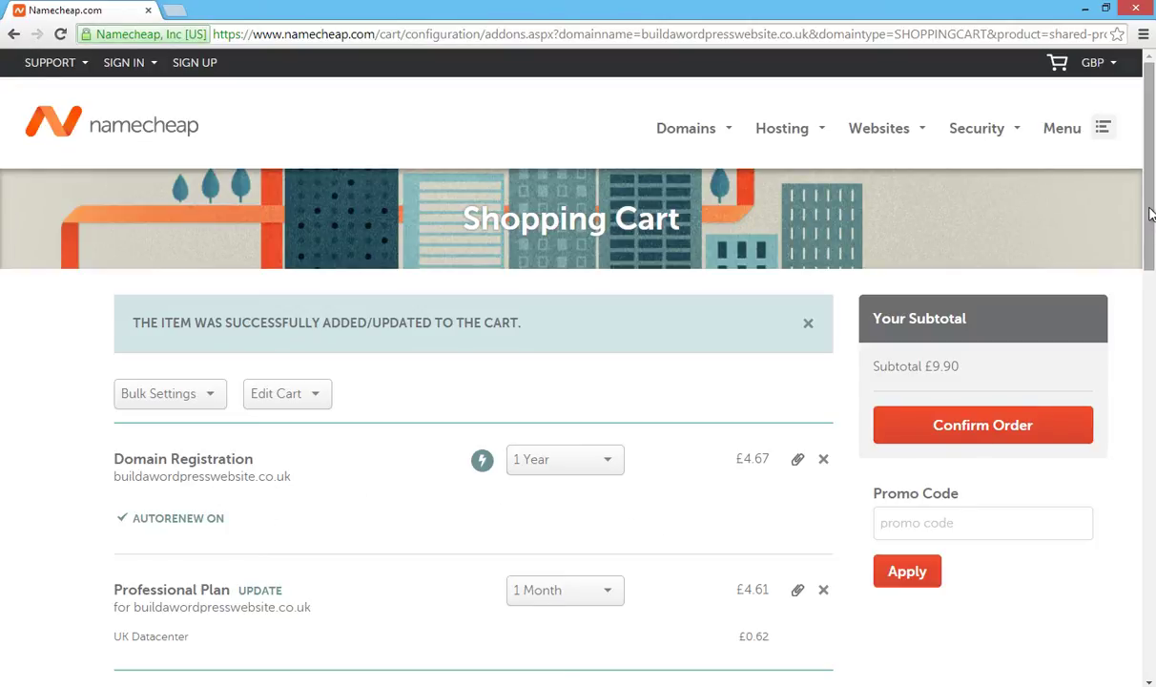
# - Check the registration terms offered for the domain in the cart, keeping 1 Year selected
pyautogui.moveTo(1152, 214); pyautogui.dragTo(1151, 243)
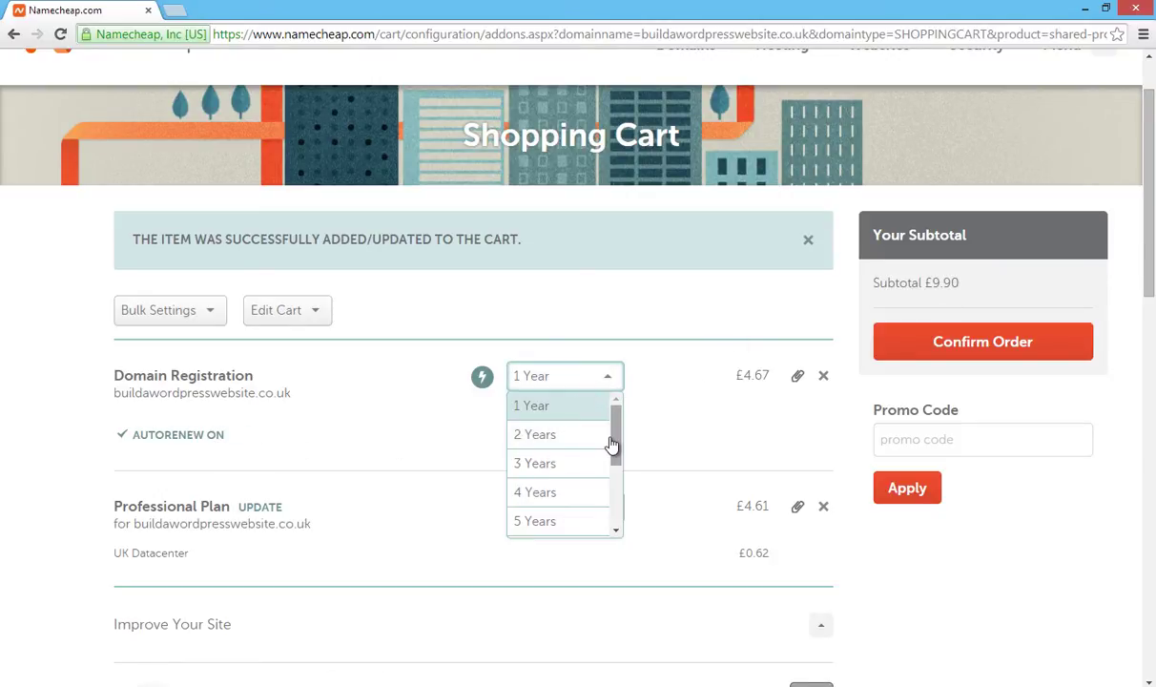
pyautogui.moveTo(612, 445); pyautogui.dragTo(671, 420)
pyautogui.click(599, 407)
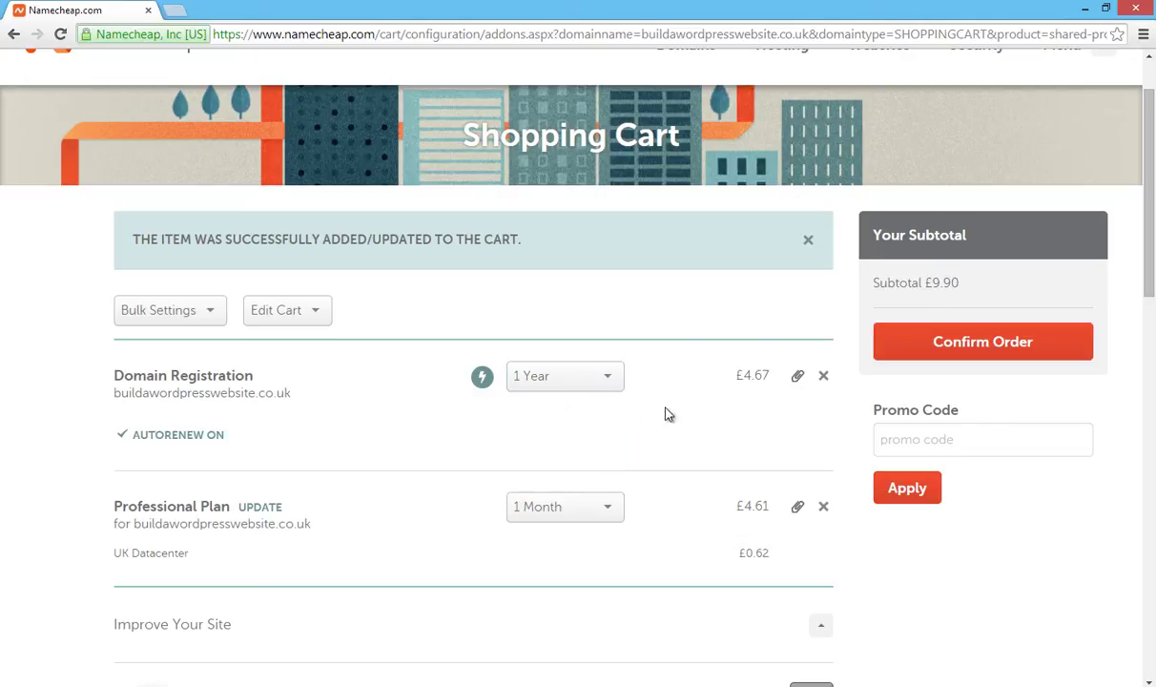
# - Add the PositiveSSL certificate offered under Improve Your Site to the cart
pyautogui.scroll(-1, 219, 425)
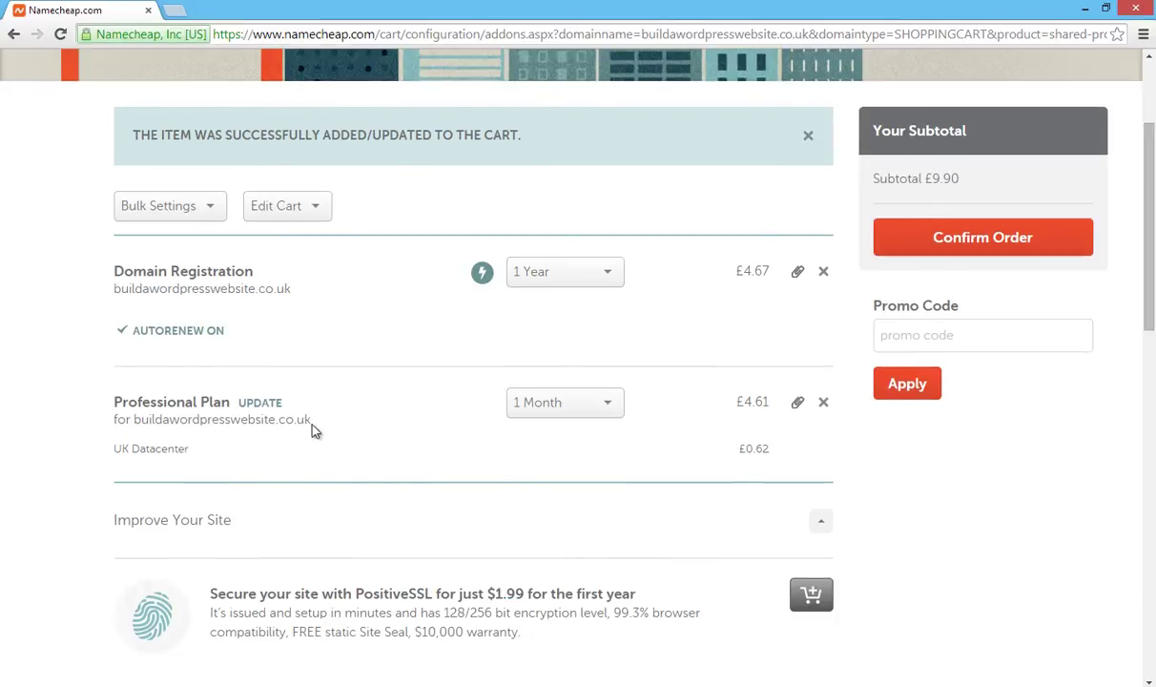
pyautogui.moveTo(1153, 175); pyautogui.dragTo(1125, 271)
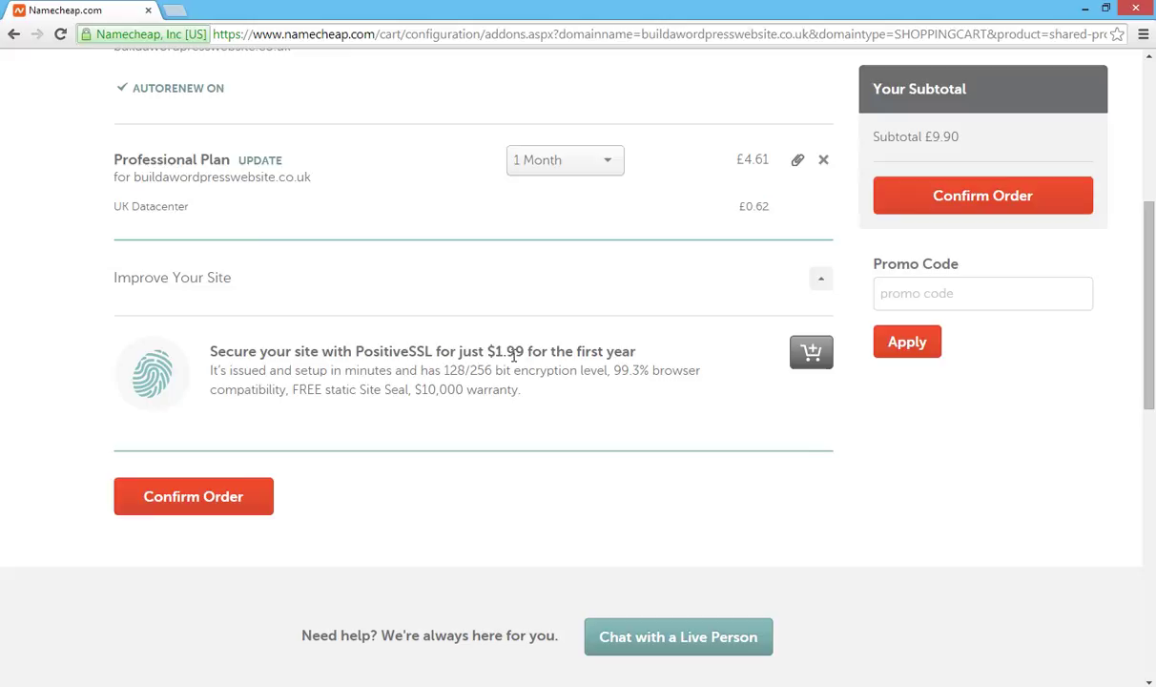
pyautogui.click(810, 354)
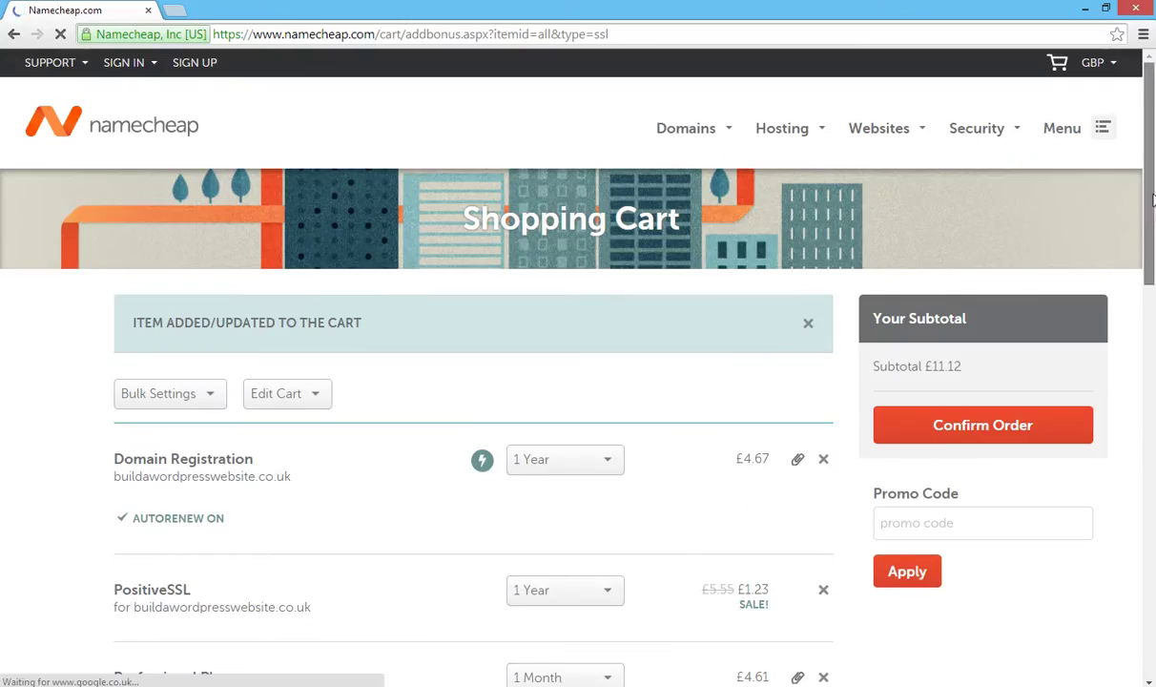
# - Search Google in a new tab for "namecheap coupon code" and open the Namecheap Coupons gallery site
pyautogui.scroll(-3, 716, 448)
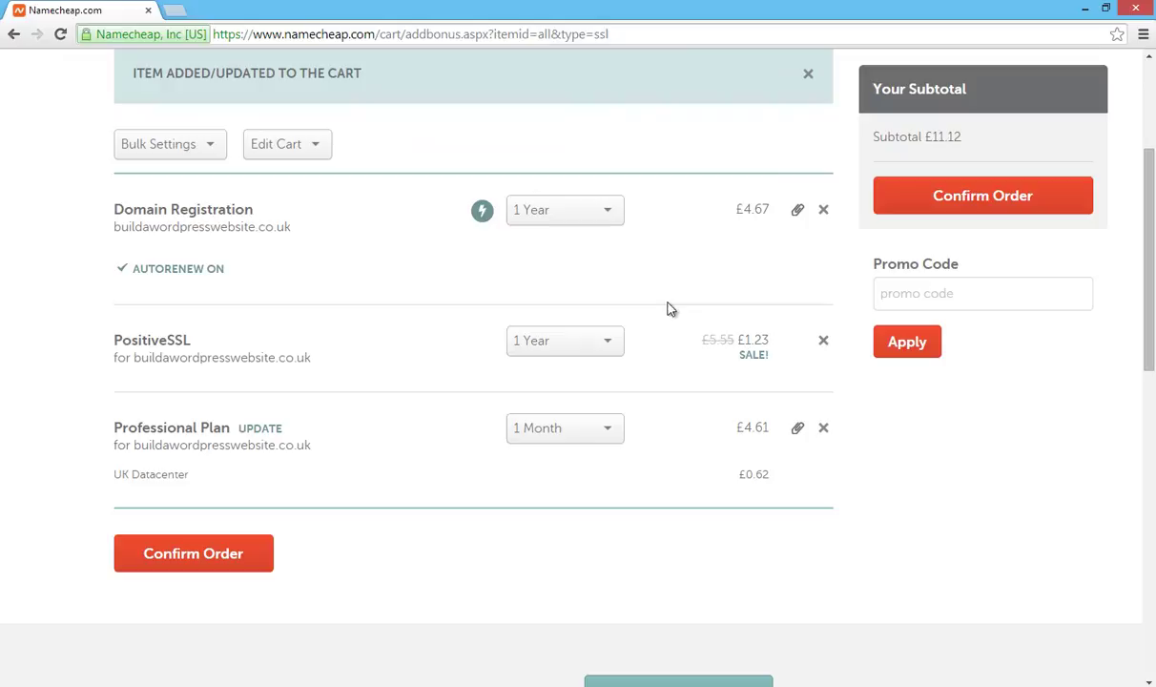
pyautogui.scroll(2, 1152, 208)
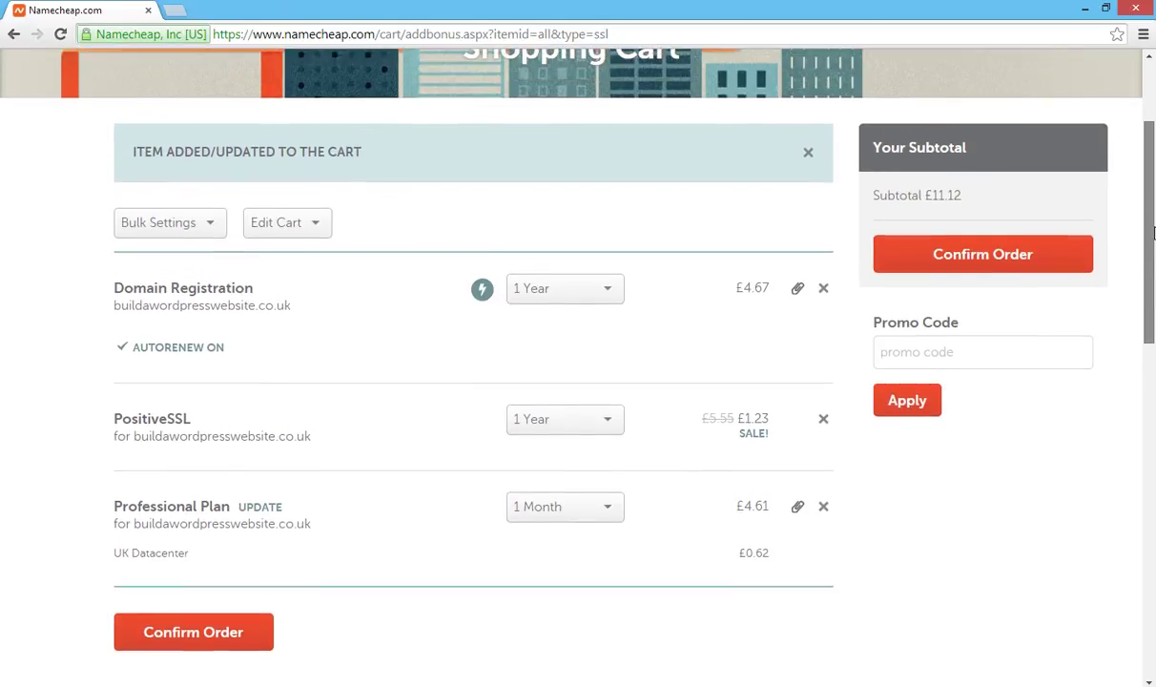
pyautogui.click(989, 457)
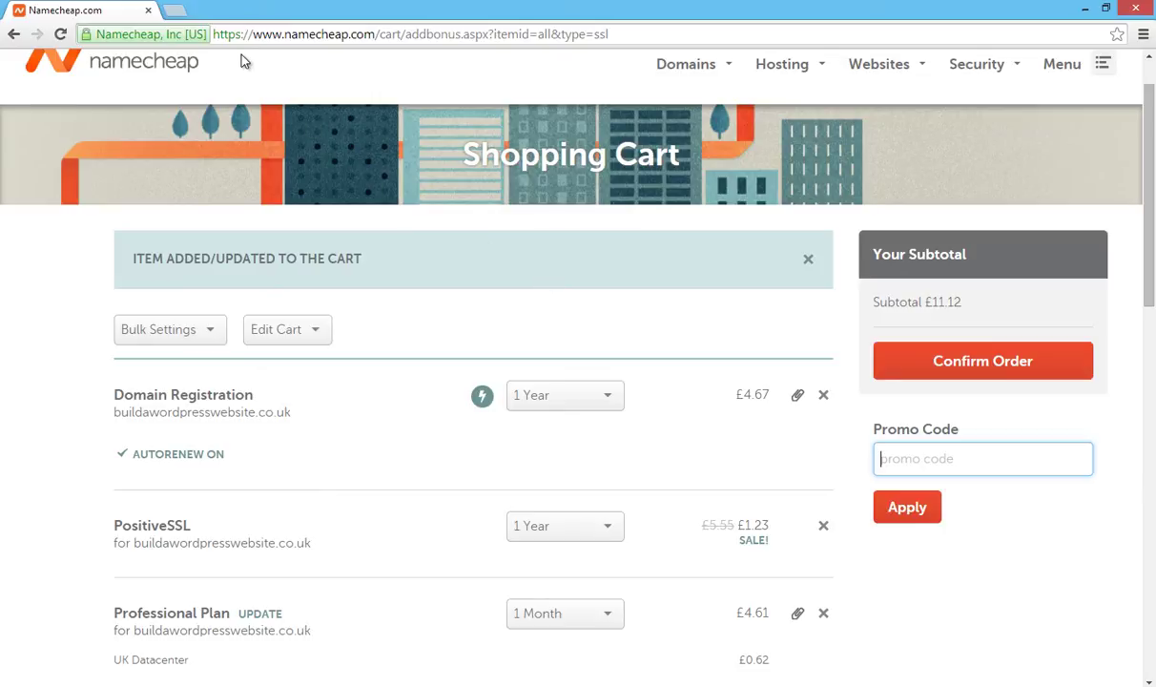
pyautogui.click(174, 10)
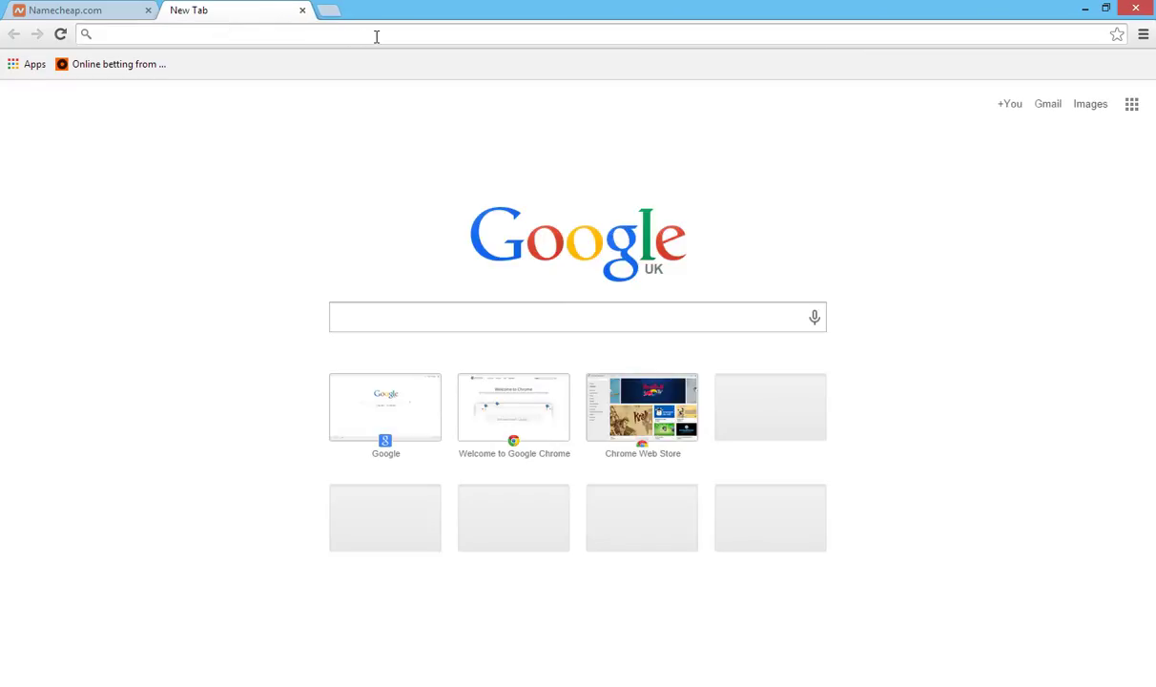
pyautogui.write('namecheap coupon code')
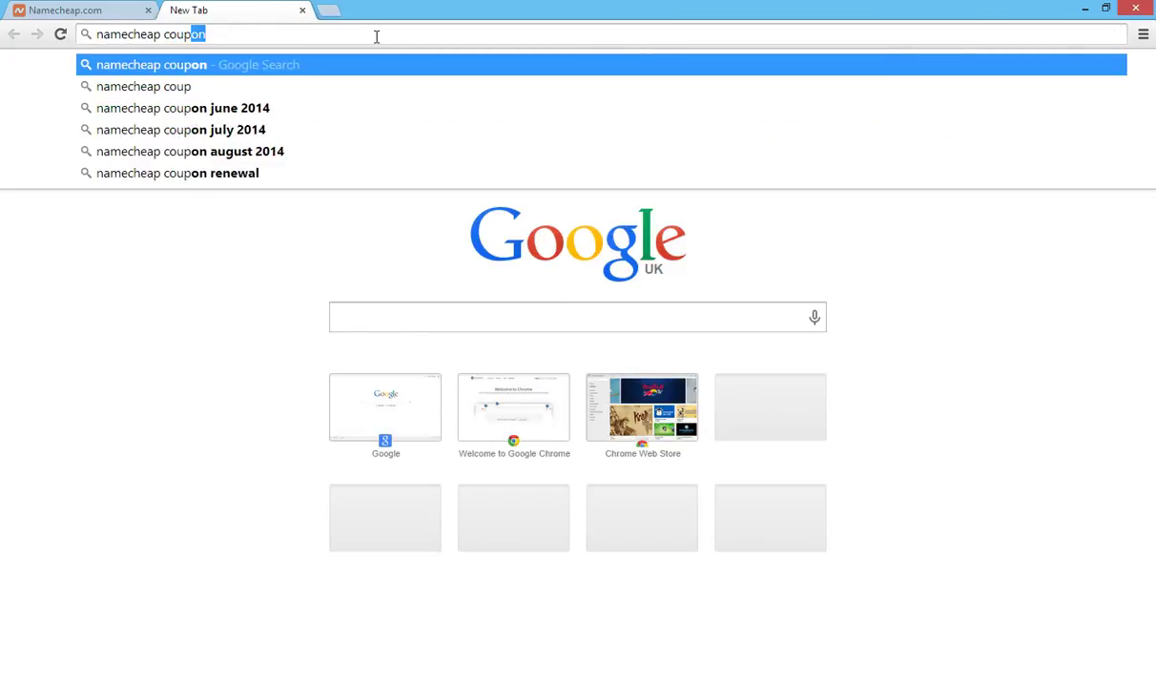
pyautogui.press('Return')
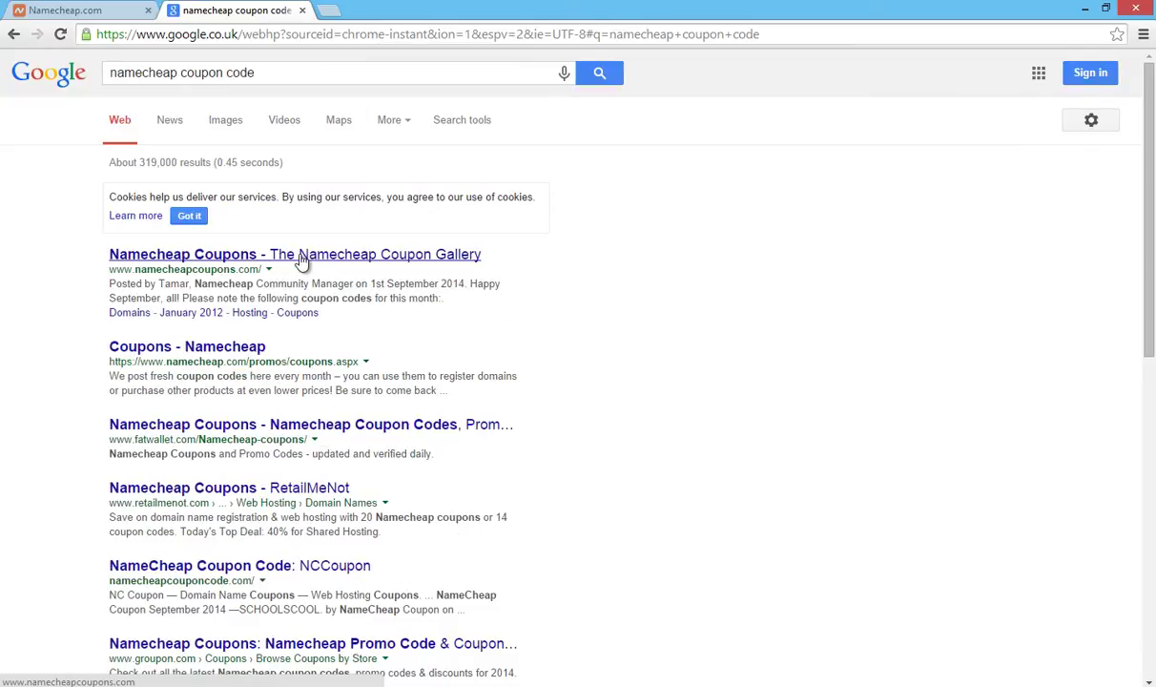
pyautogui.click(287, 254)
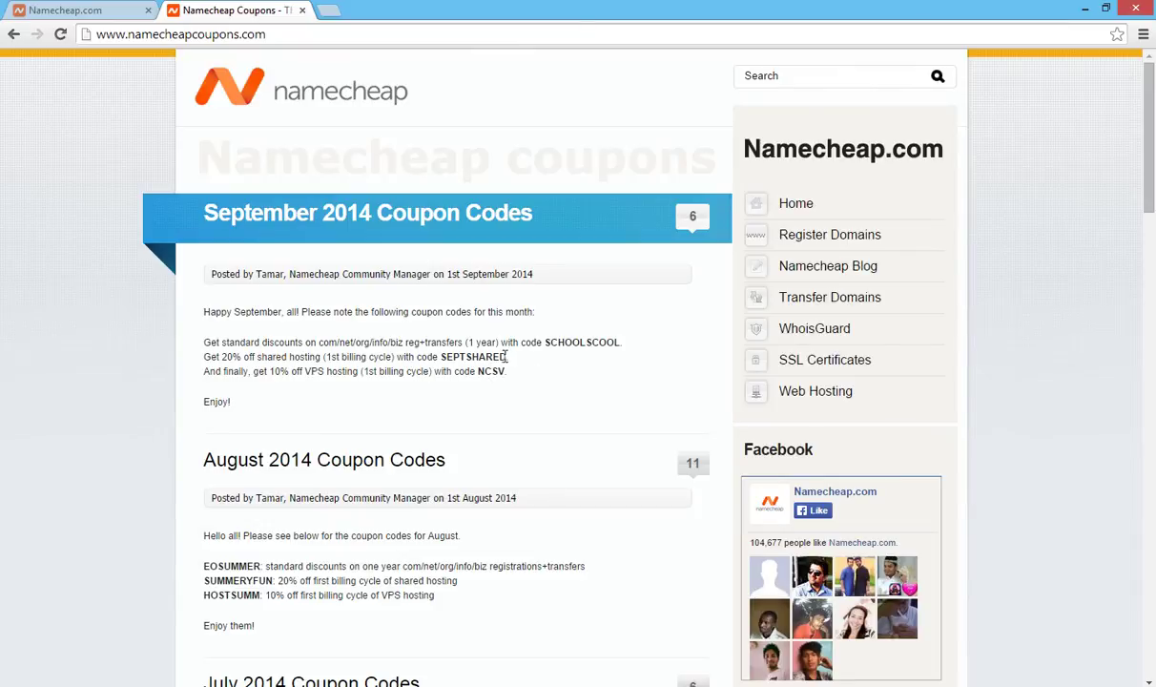
# - Copy the shared hosting coupon code SEPTSHARED from the September 2014 post and close the coupon page
pyautogui.moveTo(507, 356); pyautogui.dragTo(440, 356)
pyautogui.hotkey('ctrl', 'c')
pyautogui.rightClick(458, 359)
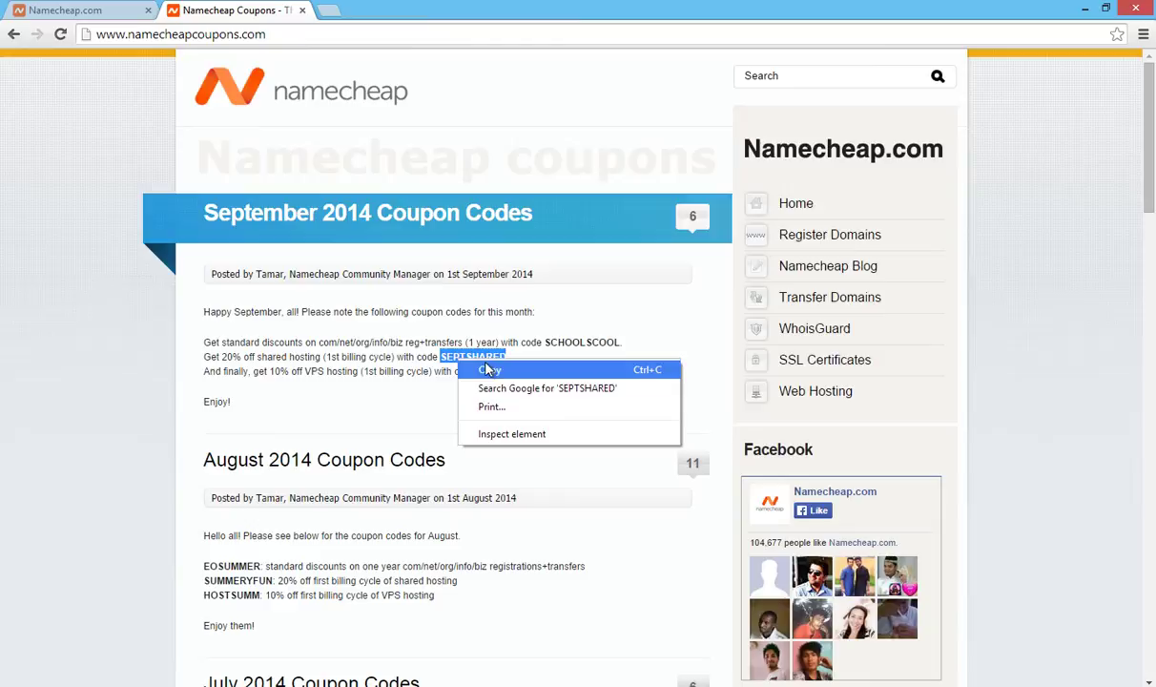
pyautogui.click(489, 370)
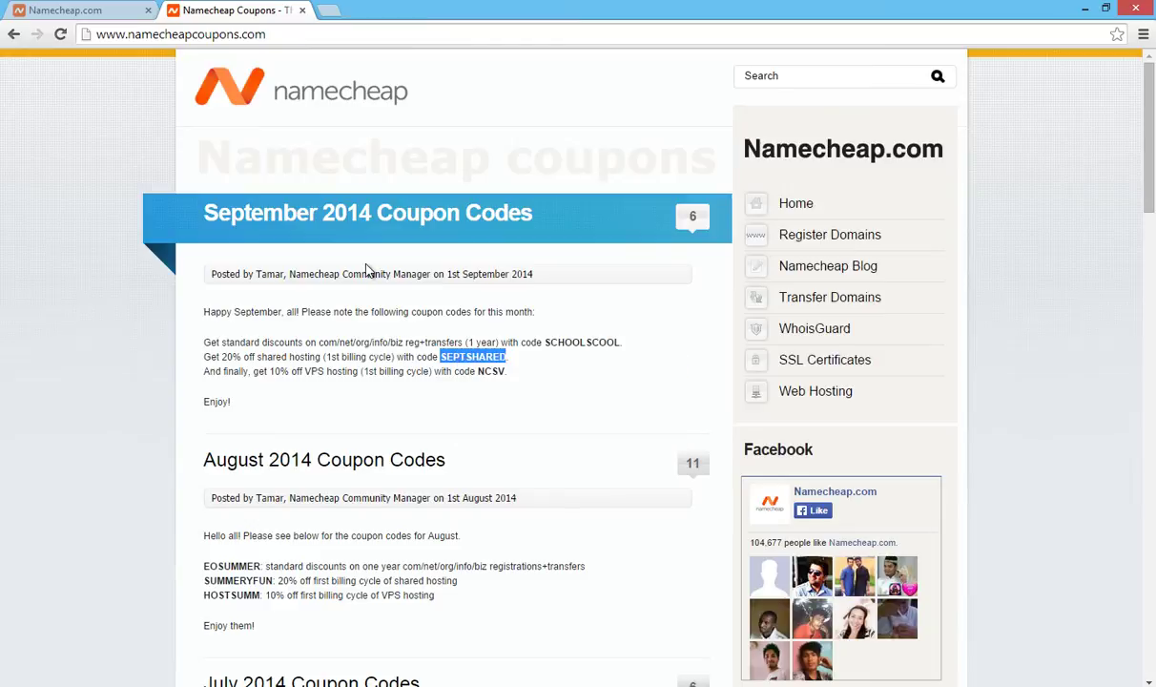
pyautogui.click(302, 11)
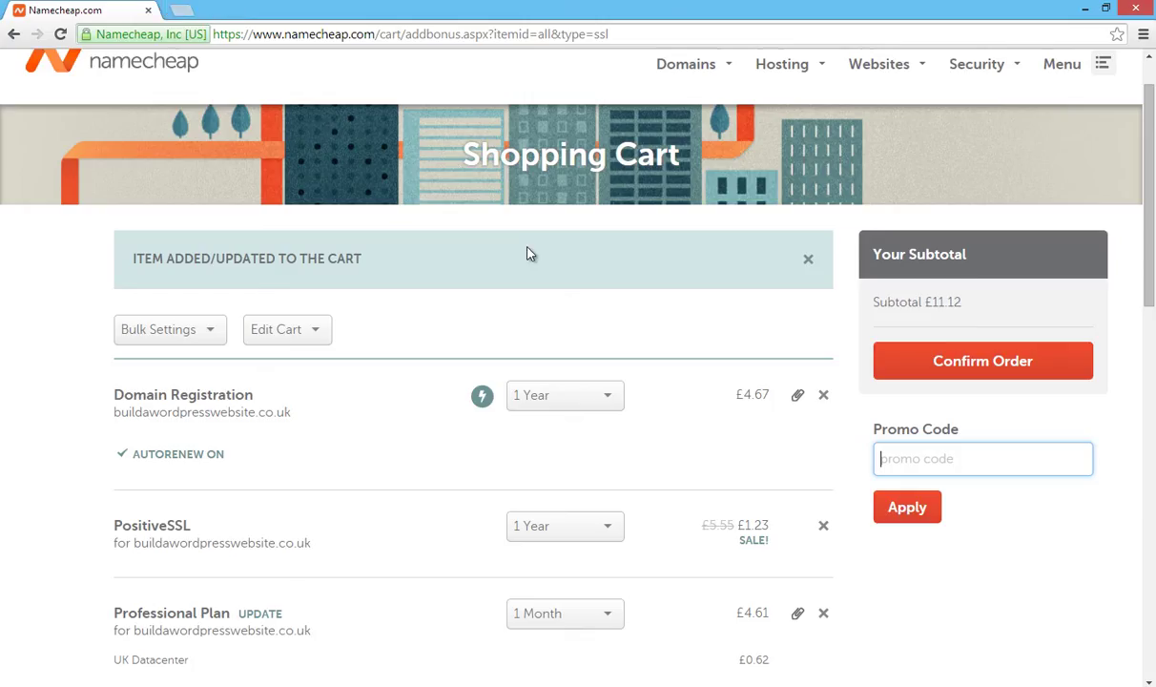
# - Apply the copied code SEPTSHARED as the promo code in the shopping cart
pyautogui.rightClick(937, 450)
pyautogui.click(978, 302)
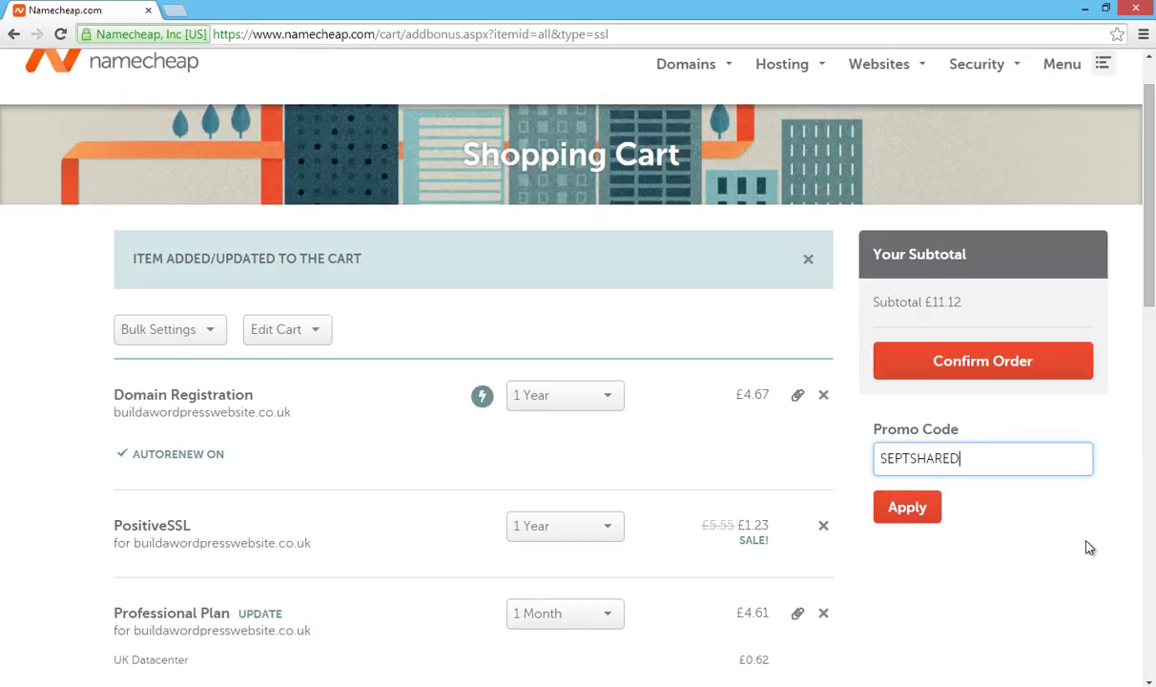
pyautogui.click(921, 517)
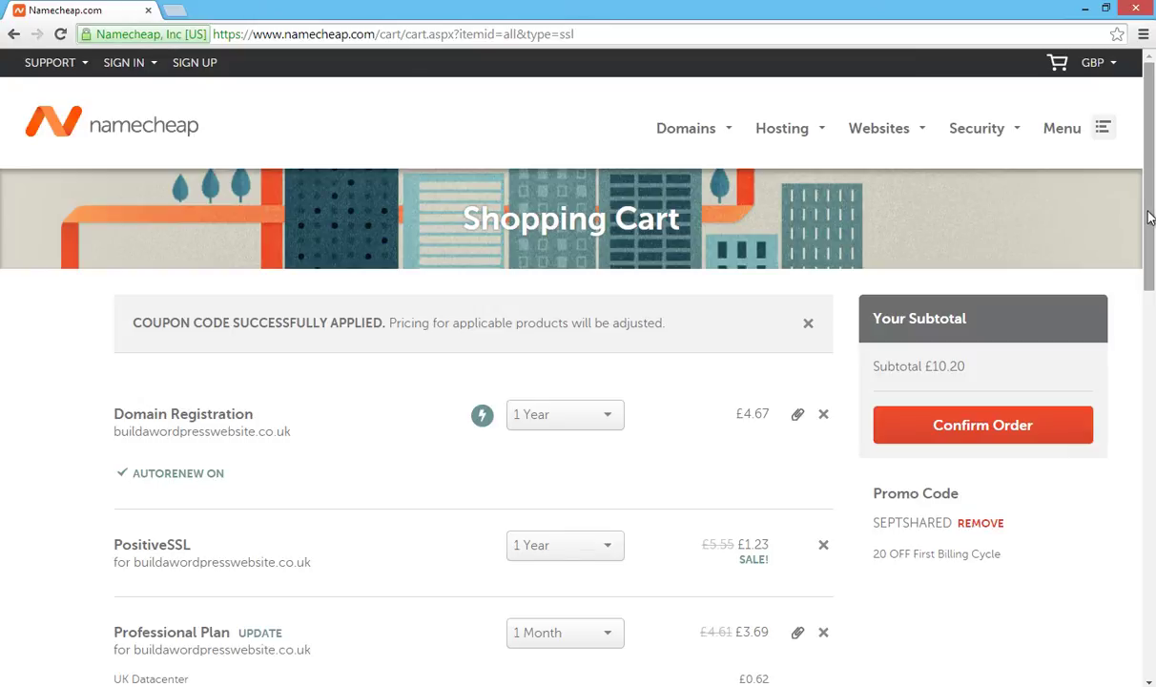
# - Review the discounted cart items and confirm the order to reach the account login page
pyautogui.moveTo(1149, 217); pyautogui.dragTo(1149, 231)
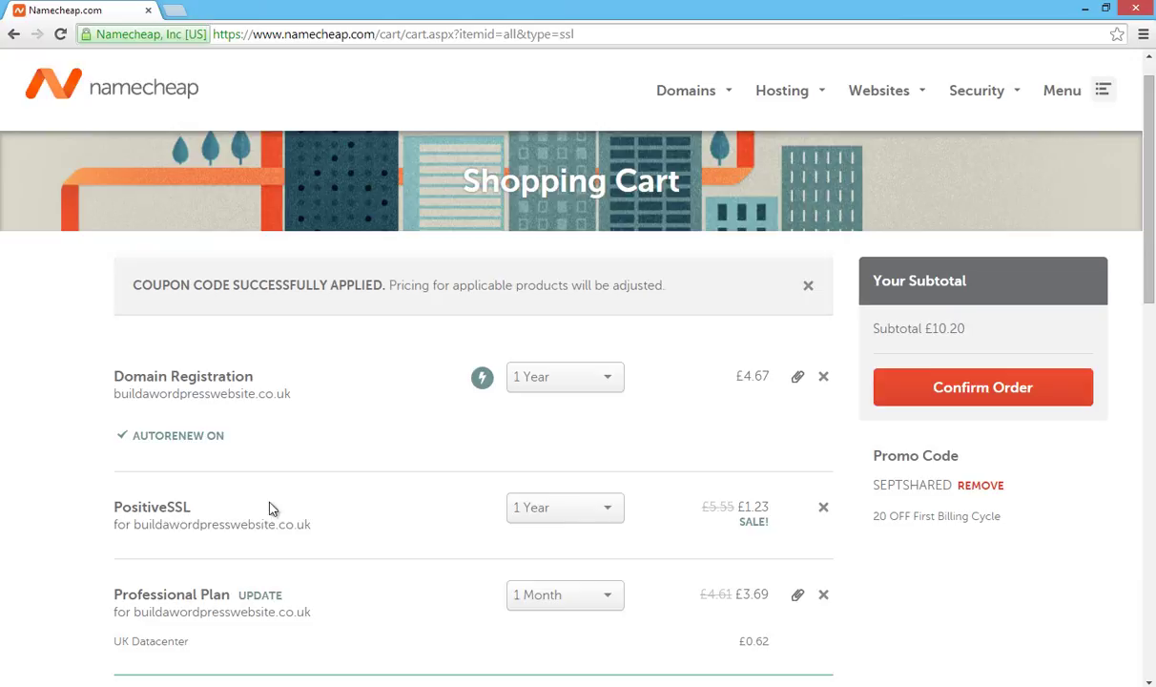
pyautogui.scroll(-2, 386, 491)
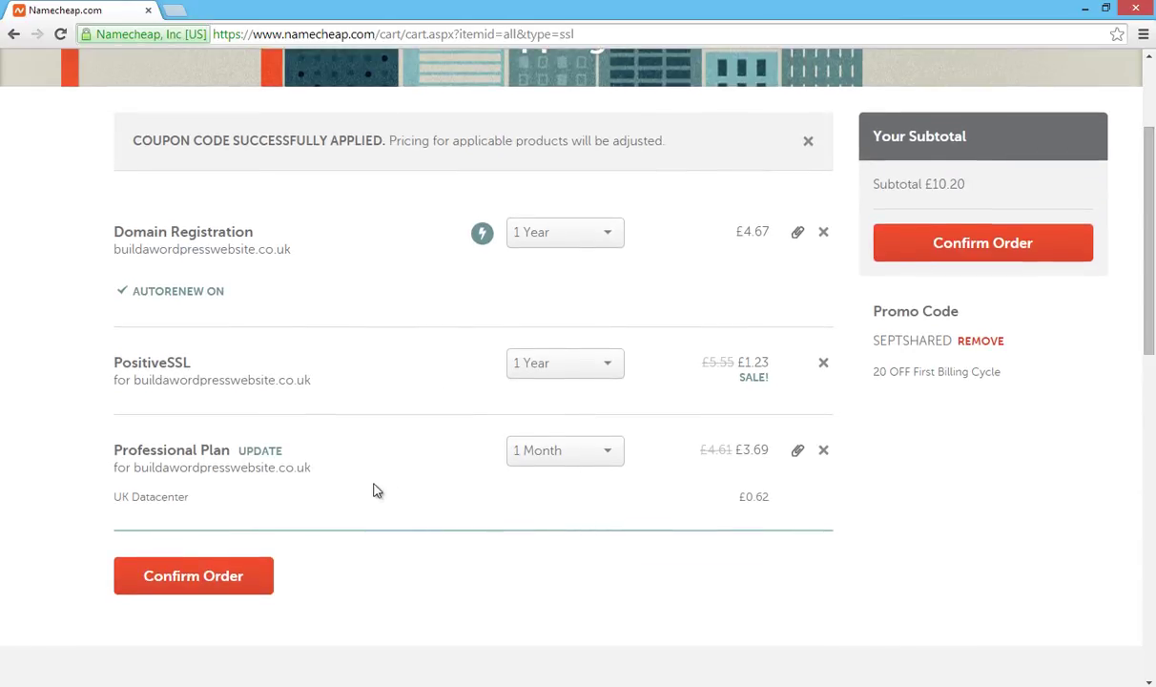
pyautogui.click(166, 575)
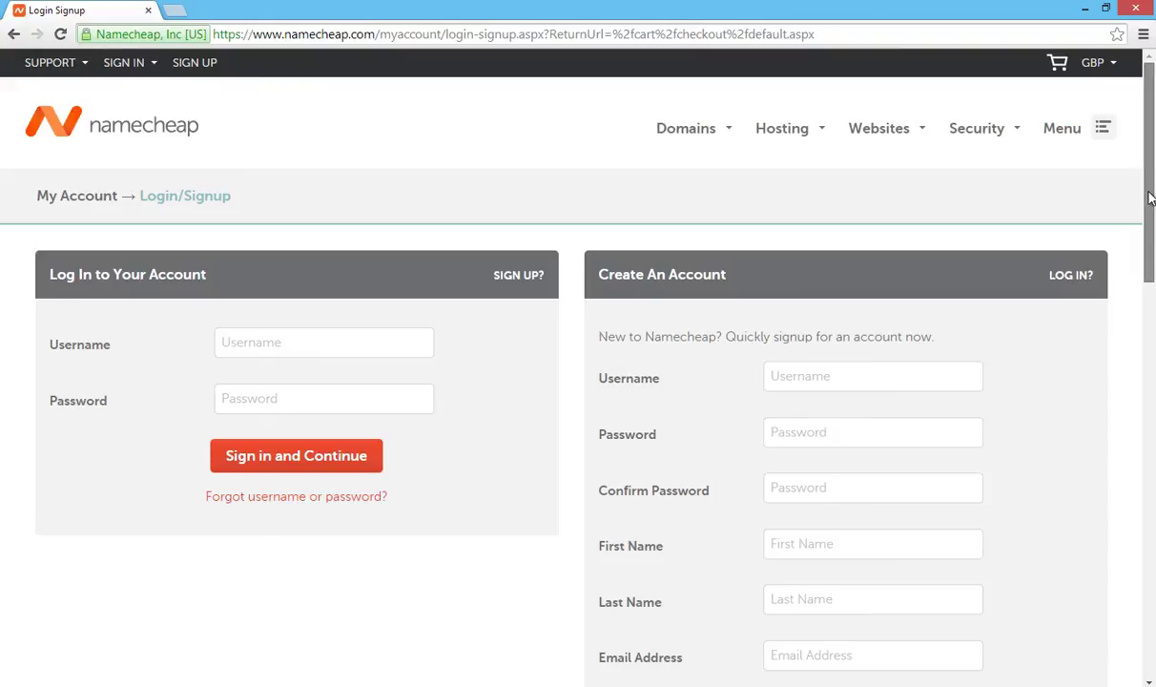
# - Look over the fields required by the Create An Account form, down to the newsletter option
pyautogui.moveTo(1150, 191); pyautogui.dragTo(1149, 234)
pyautogui.click(823, 267)
pyautogui.click(822, 323)
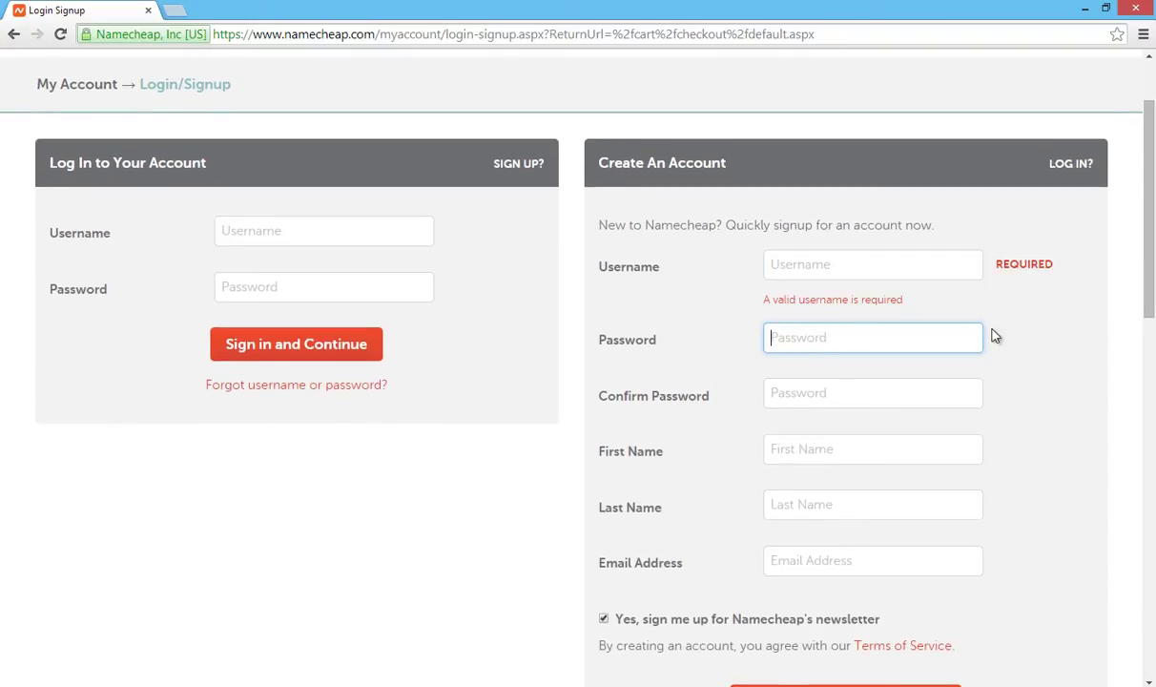
pyautogui.scroll(-2, 993, 333)
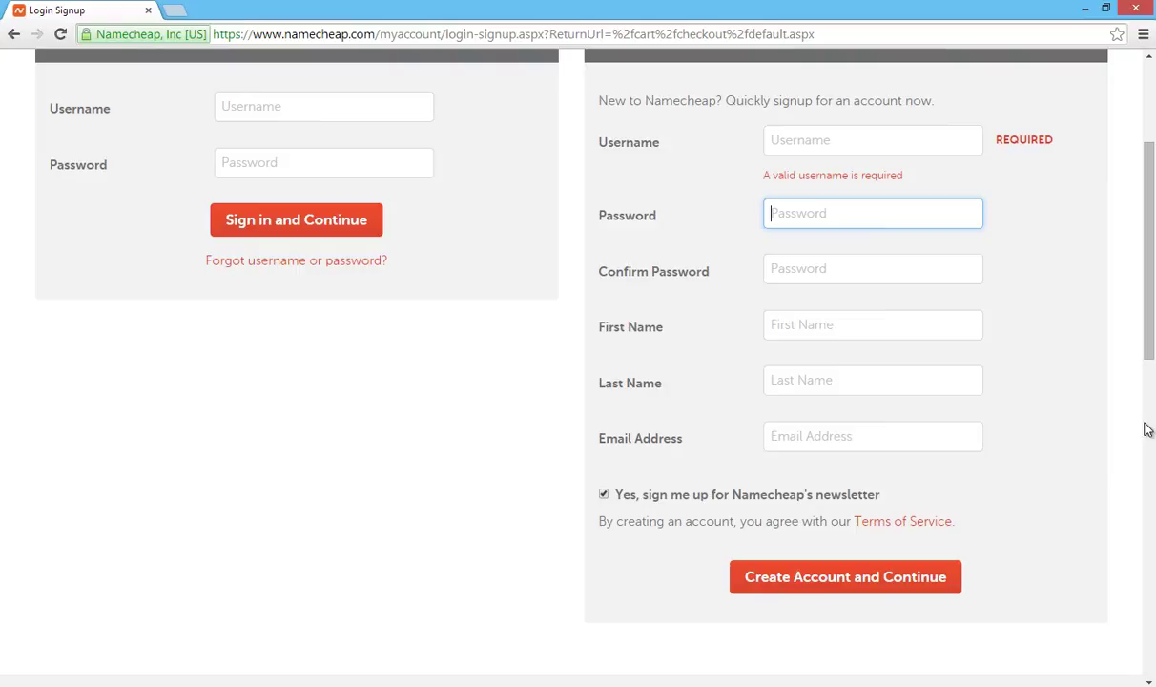
pyautogui.moveTo(1148, 310); pyautogui.dragTo(1150, 229)
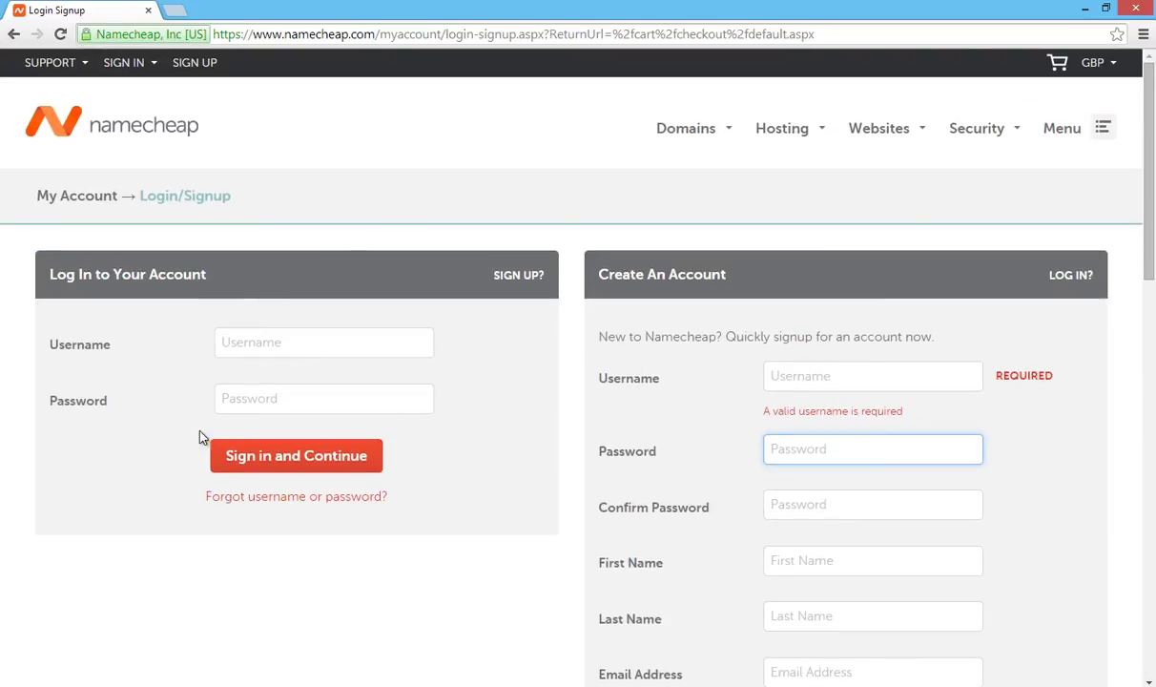
# - Log in to the existing account with its username and account password and continue to checkout
pyautogui.click(272, 341)
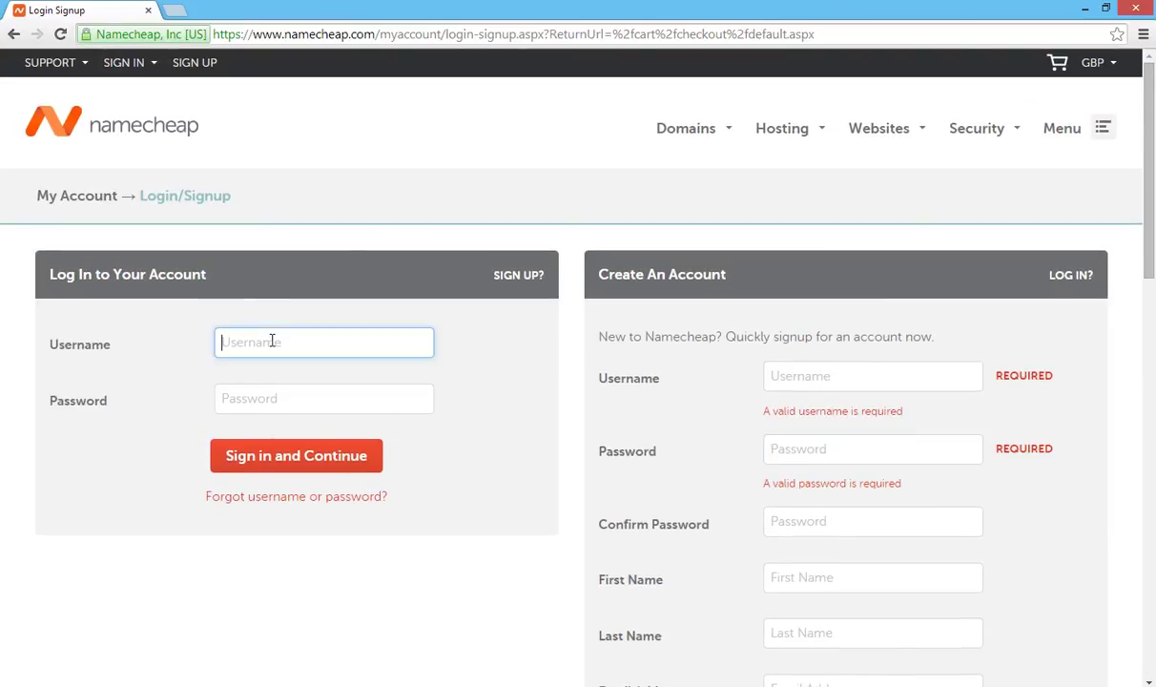
pyautogui.write('web3design')
pyautogui.click(284, 398)
pyautogui.write('********')
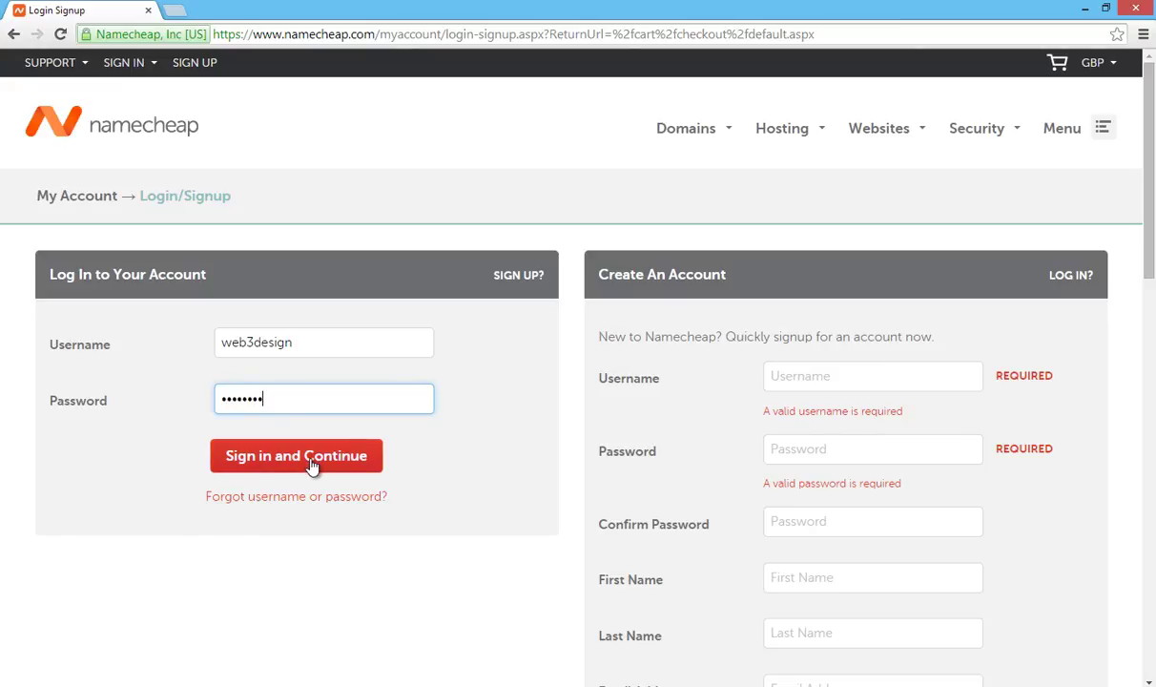
pyautogui.click(312, 463)
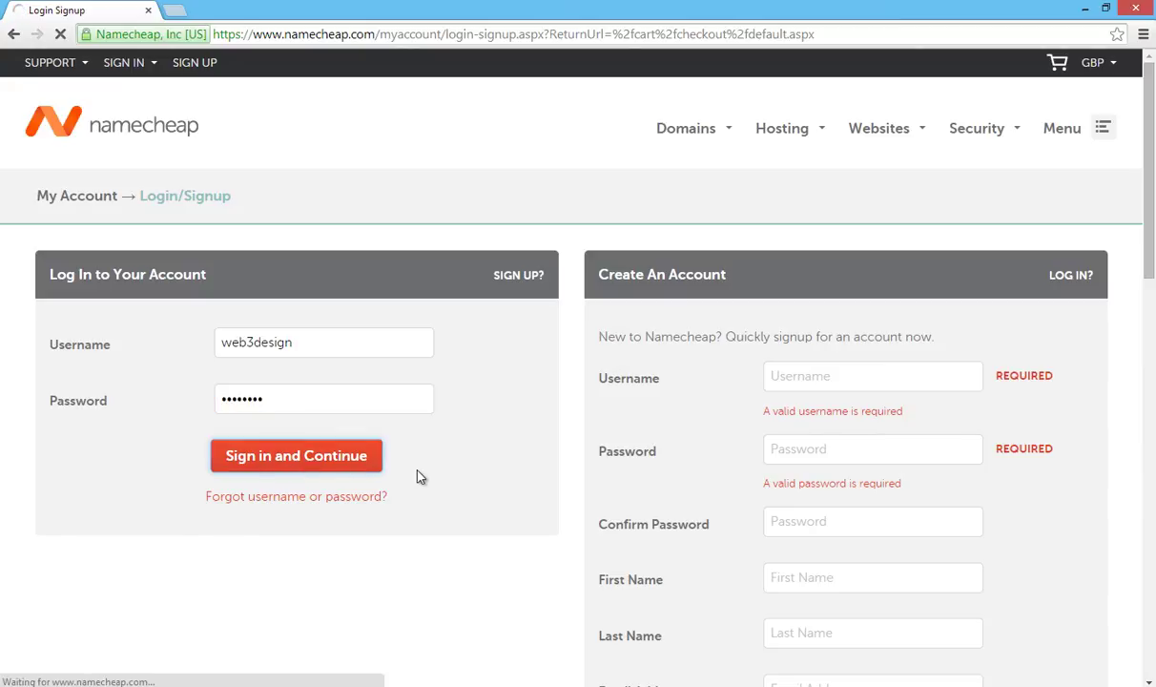
# - Choose Account Funds as the payment method for the order
pyautogui.scroll(-3, 131, 487)
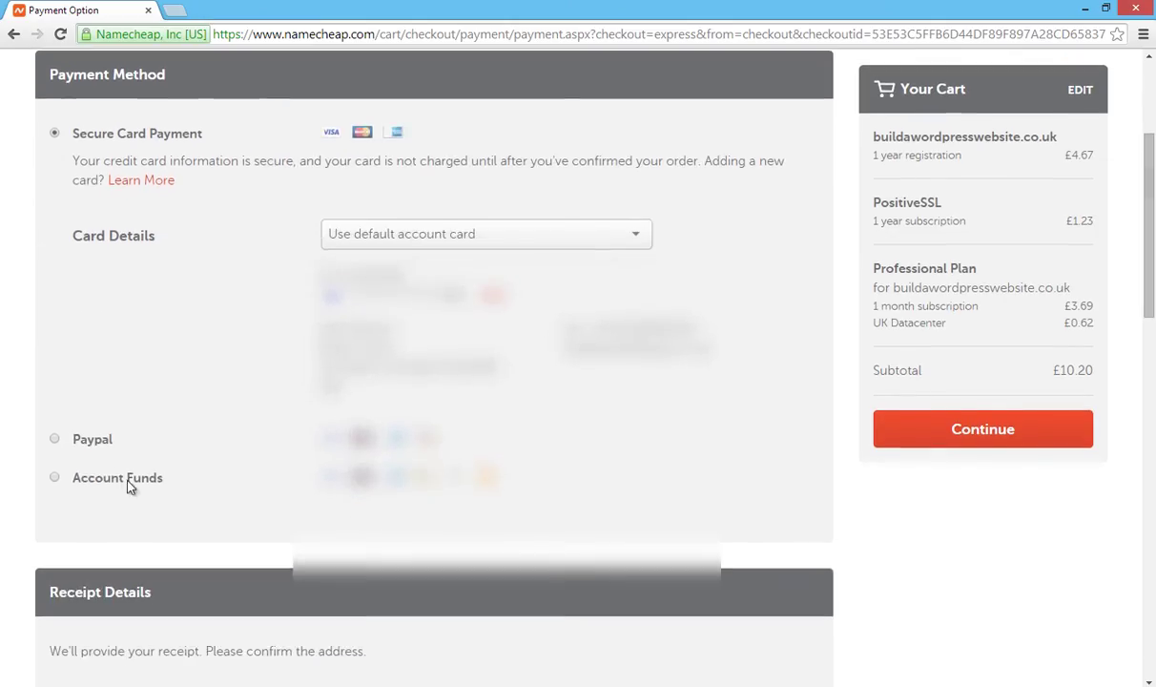
pyautogui.click(55, 478)
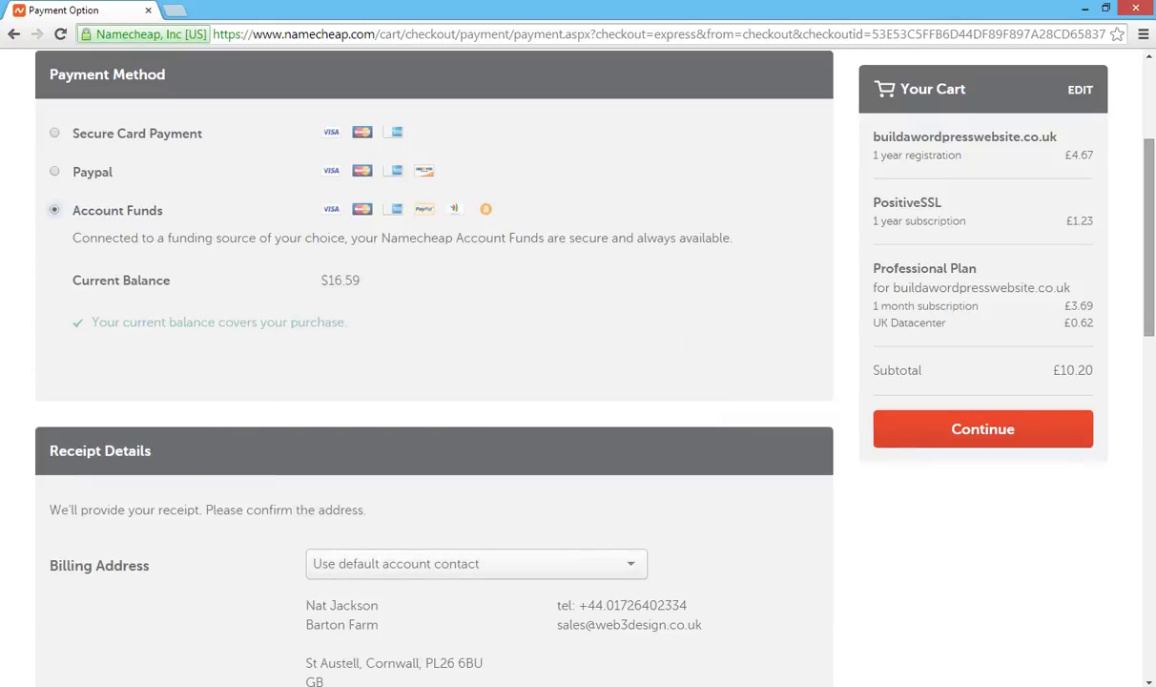
pyautogui.scroll(1, 1152, 244)
pyautogui.scroll(1, 1153, 244)
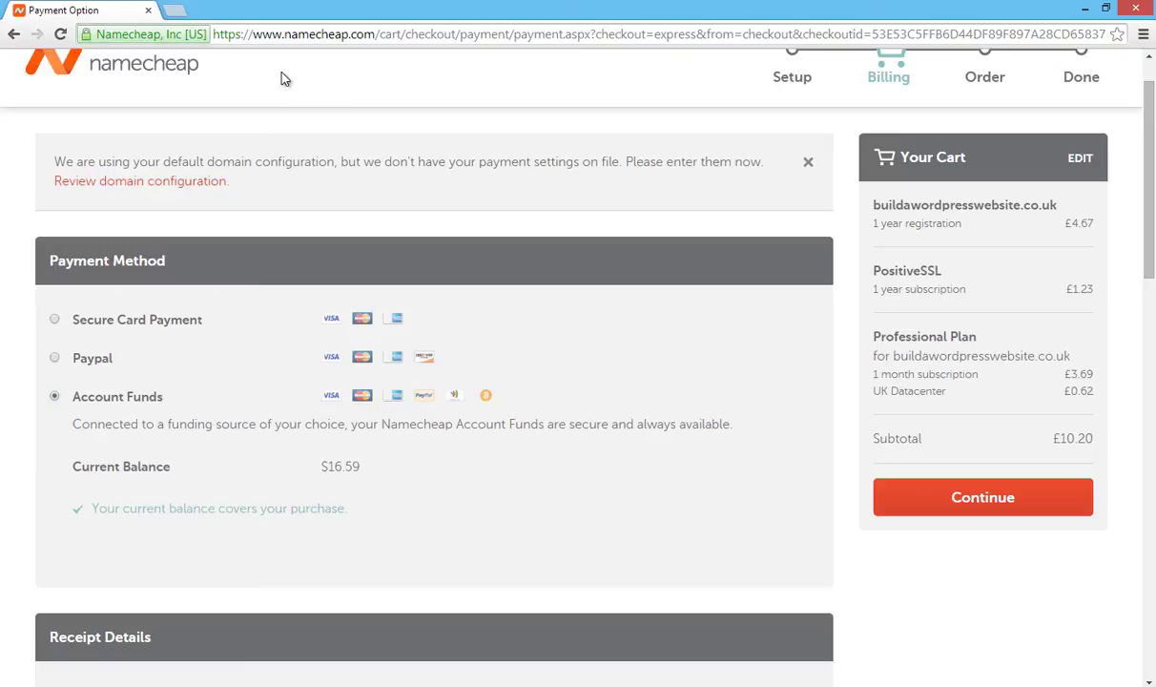
# - Examine the https prefix of the payment page's web address to check that the connection is secure
pyautogui.moveTo(244, 36); pyautogui.dragTo(213, 35)
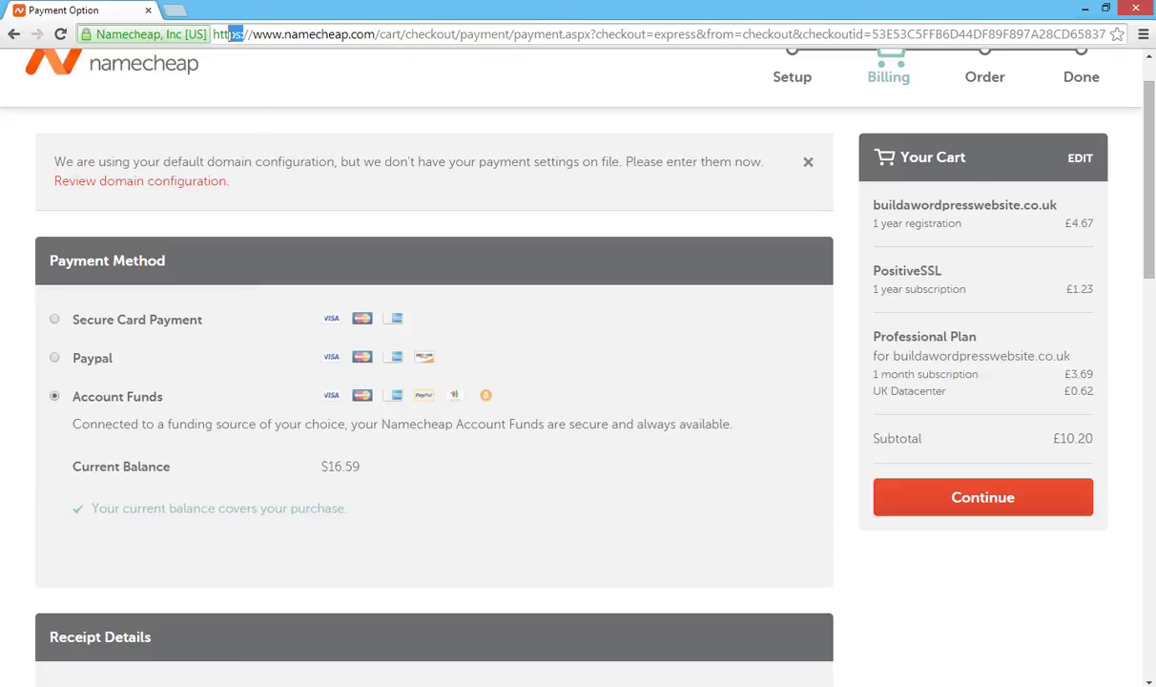
pyautogui.click(241, 36)
pyautogui.moveTo(238, 38); pyautogui.dragTo(220, 35)
pyautogui.click(241, 35)
pyautogui.moveTo(238, 37); pyautogui.dragTo(202, 36)
pyautogui.click(274, 61)
# - Keep automatic renewal on, save the configuration to the default payment settings and continue to the order review
pyautogui.scroll(-1, 205, 374)
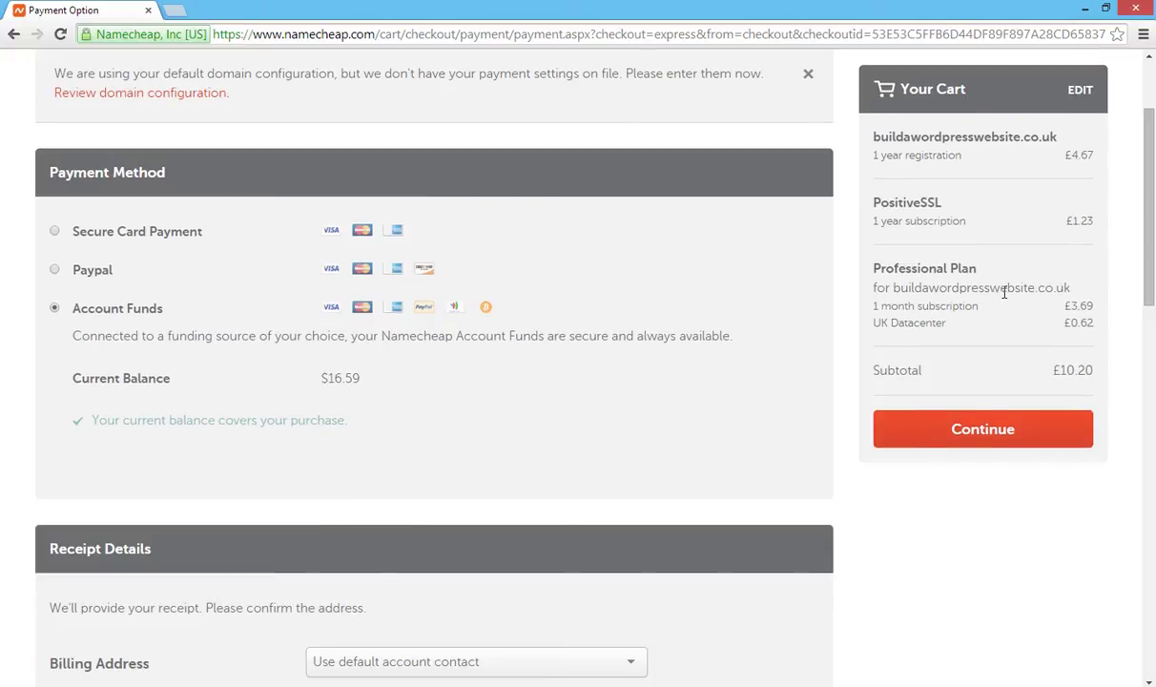
pyautogui.scroll(-3, 1149, 224)
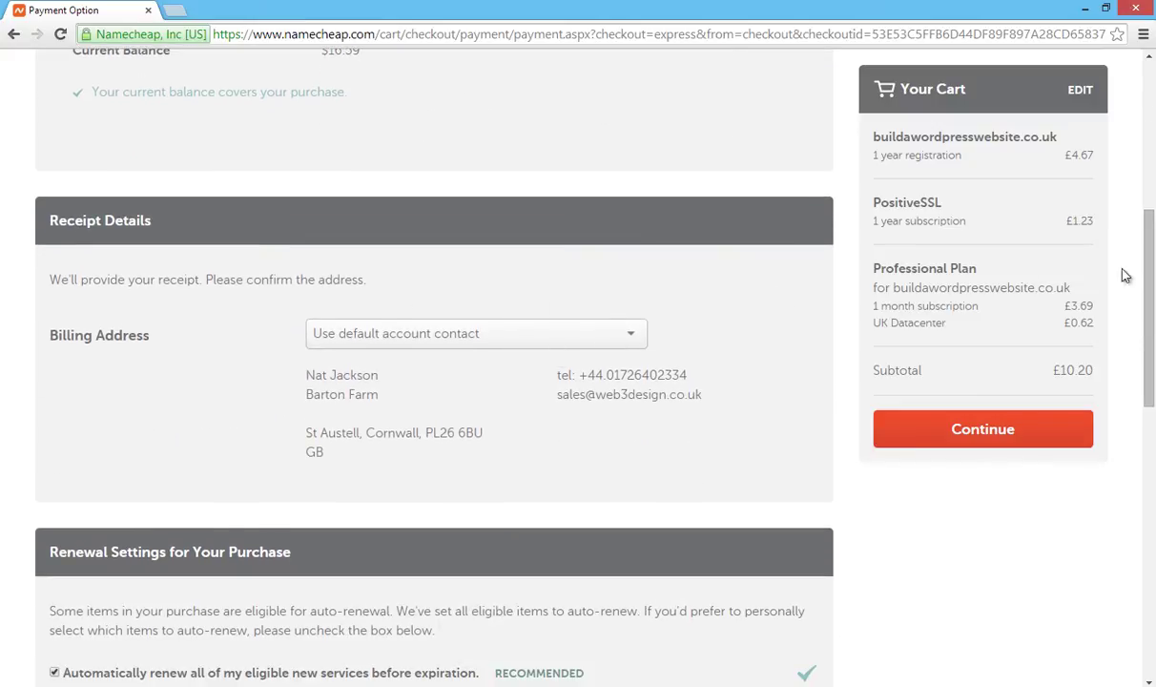
pyautogui.scroll(-3, 1152, 270)
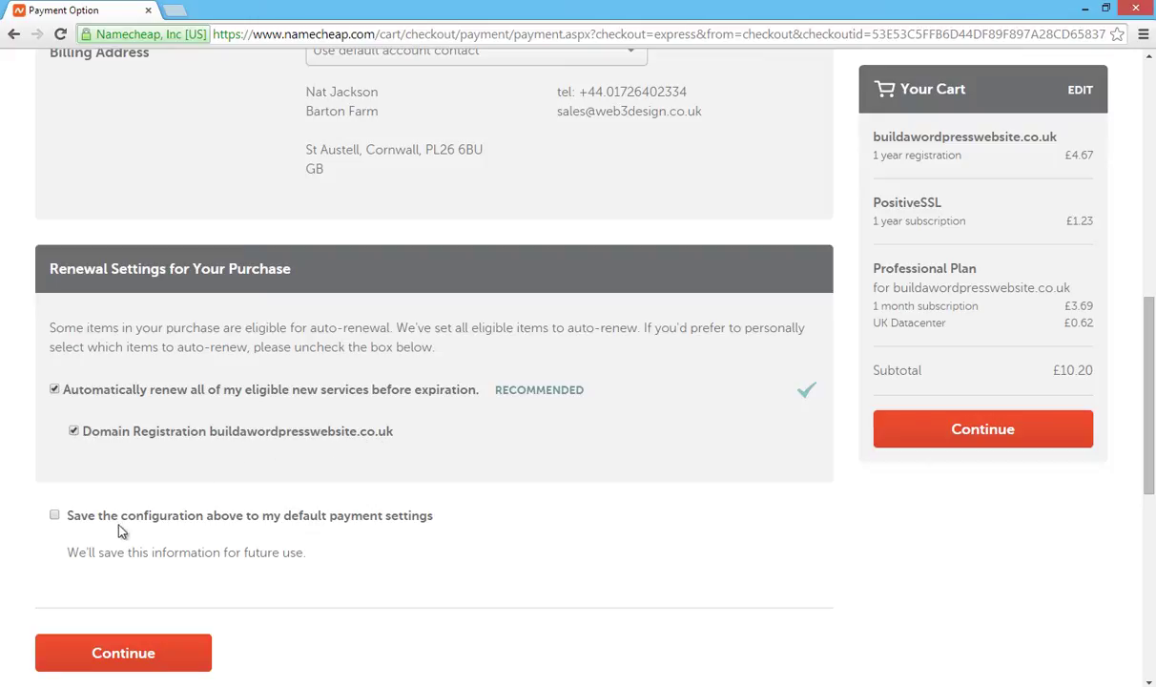
pyautogui.click(54, 516)
pyautogui.scroll(2, 983, 434)
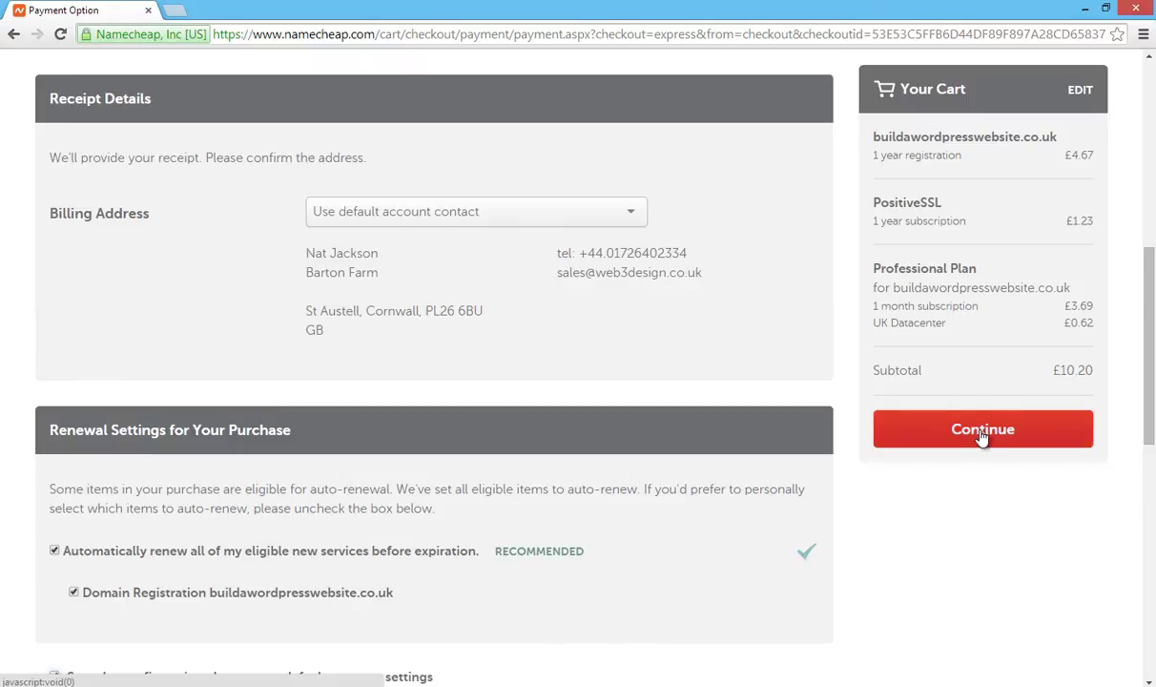
pyautogui.click(983, 429)
# - Agree to all of Namecheap's Terms of Service and agreements on the order review and pay for the order
pyautogui.scroll(-4, 1152, 339)
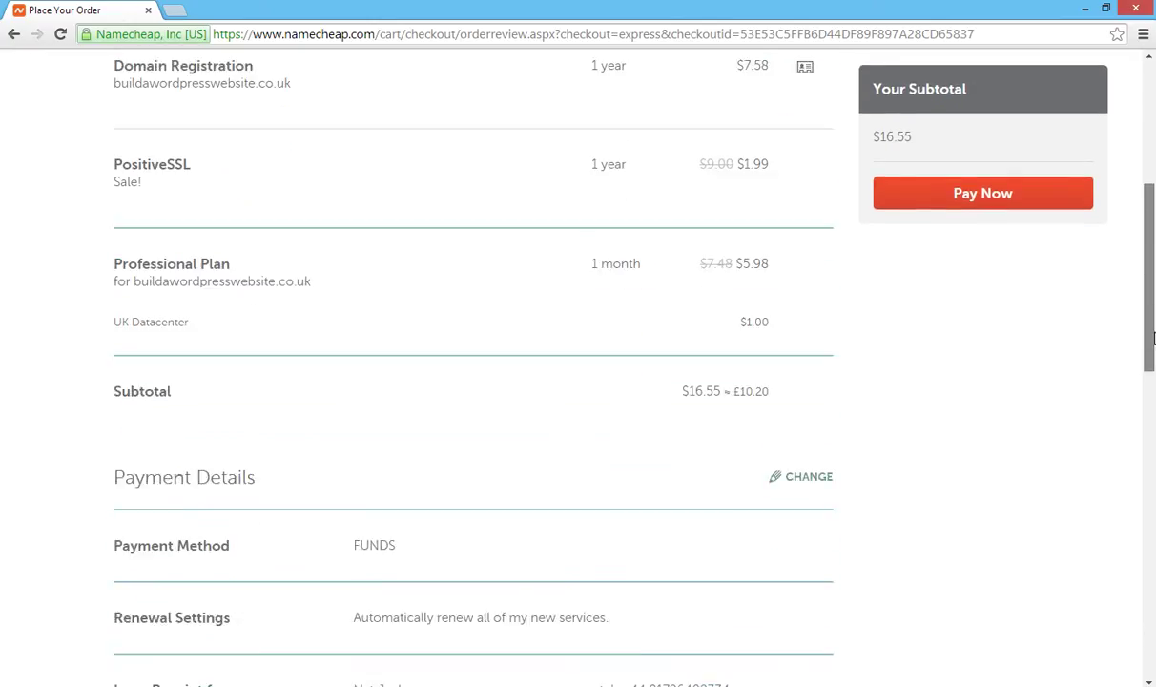
pyautogui.moveTo(1152, 338); pyautogui.dragTo(1151, 492)
pyautogui.click(121, 375)
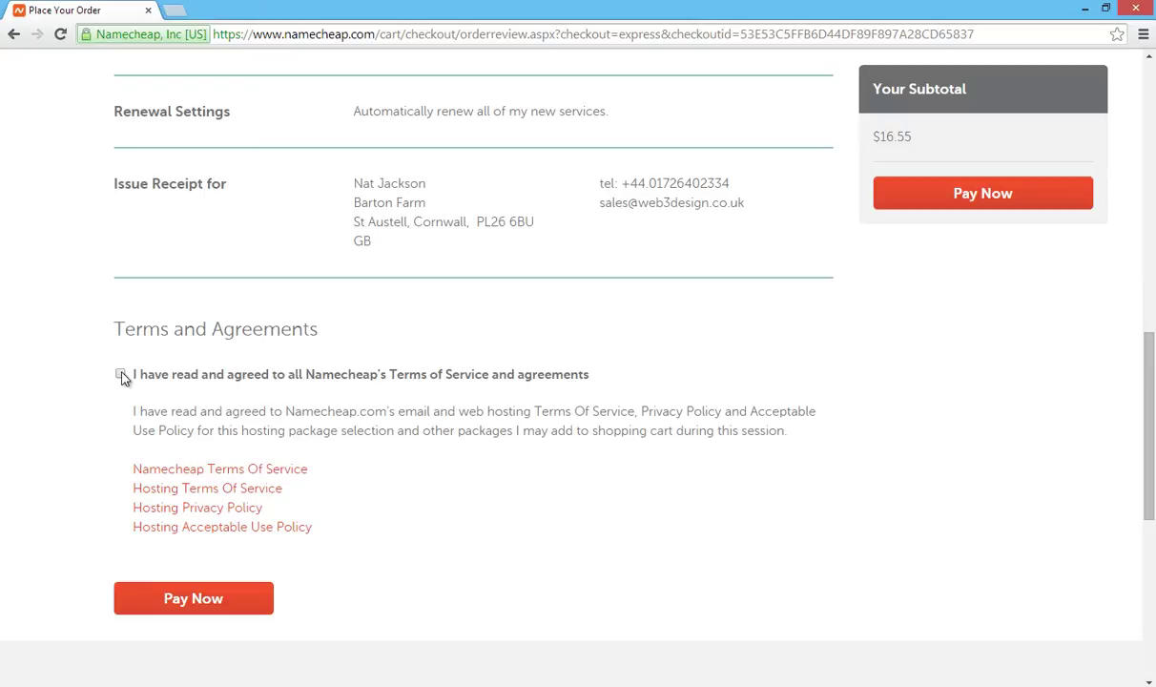
pyautogui.click(193, 599)
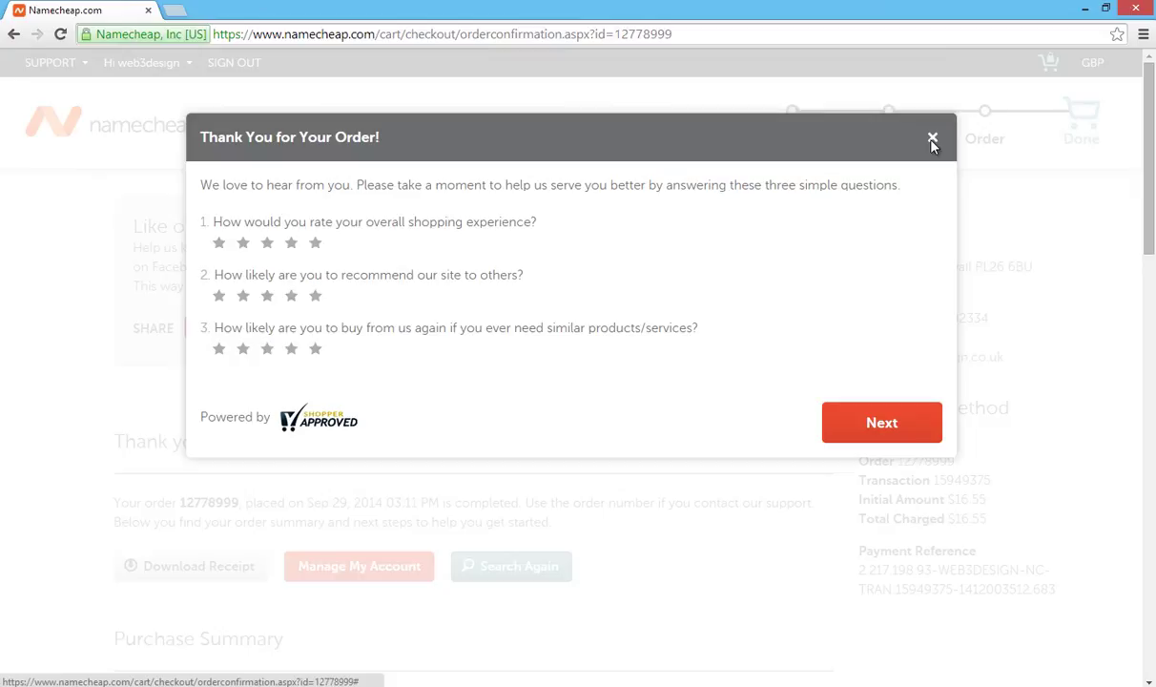
# - Dismiss the feedback survey and view the Purchase Summary on the order confirmation page
pyautogui.click(932, 139)
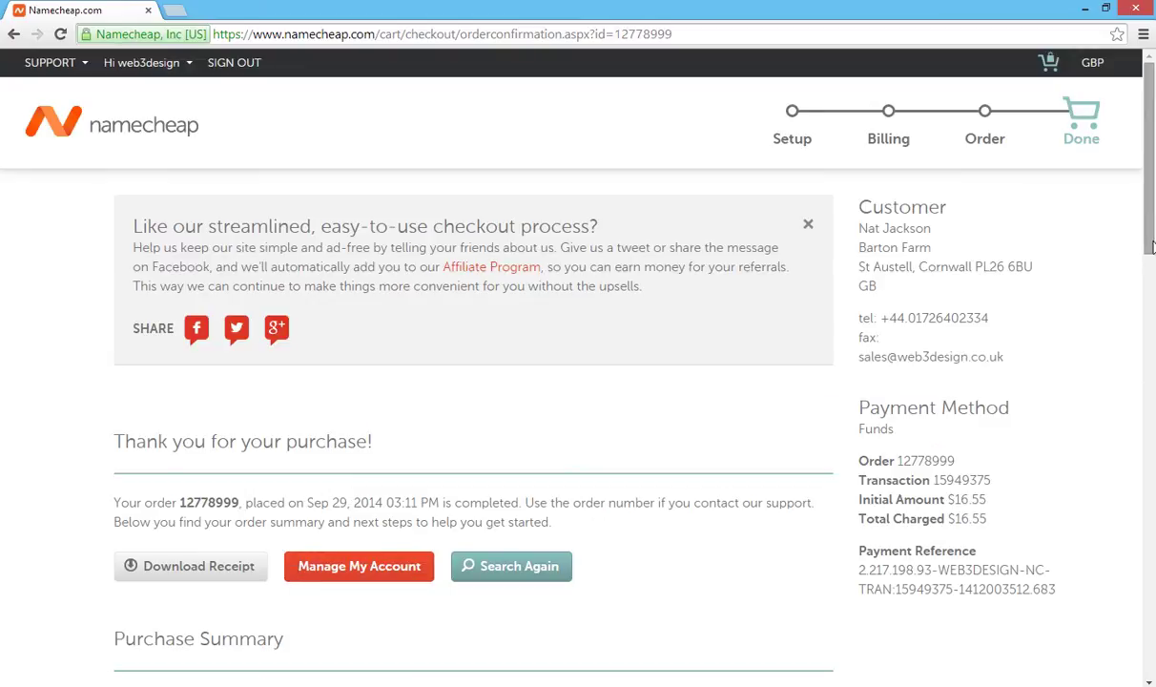
pyautogui.moveTo(1151, 246); pyautogui.dragTo(1133, 212)
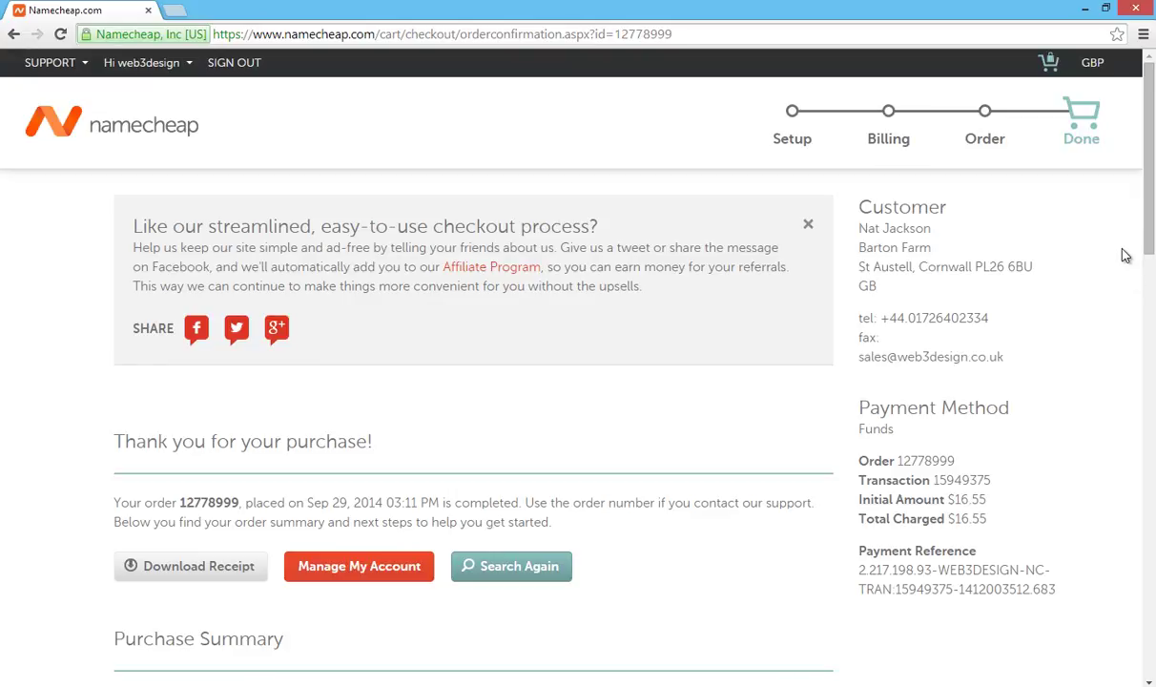
pyautogui.moveTo(1150, 196); pyautogui.dragTo(1152, 282)
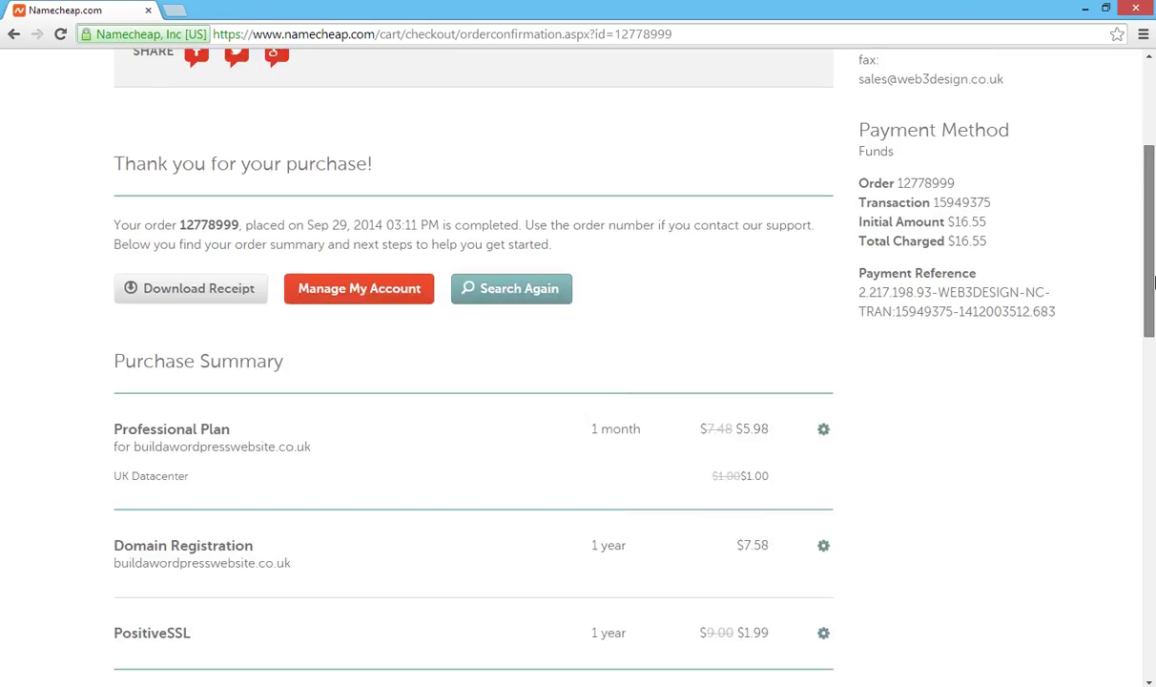